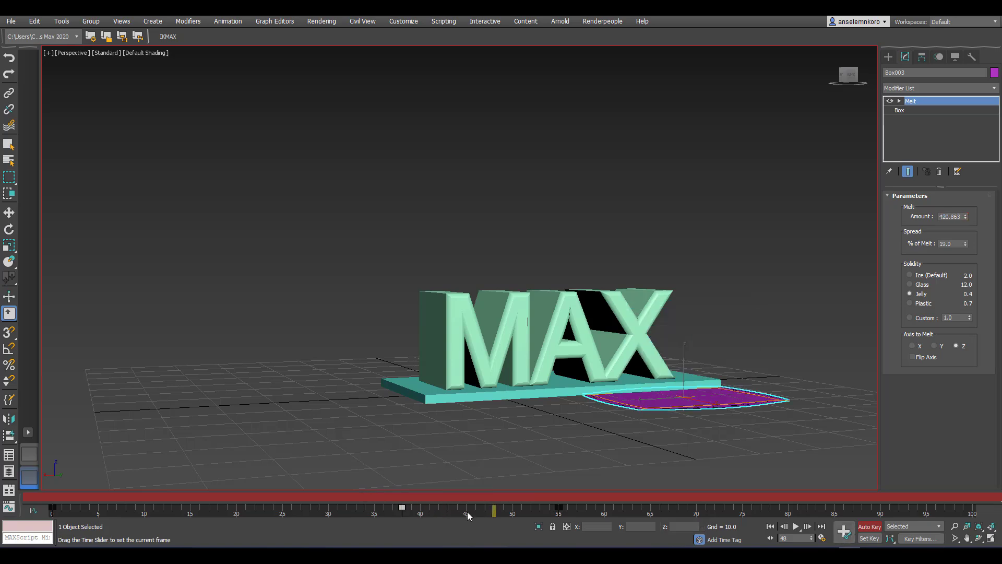
Step: Scrub the timeline to preview the Melt modifier animation on the box
drag(847, 75, 842, 102)
drag(309, 497, 434, 502)
key(w)
scroll(794, 208, up, 4)
middle_drag(677, 476, 642, 292)
scroll(665, 334, up, 3)
mouse_move(437, 498)
mouse_down()
mouse_move(473, 510)
mouse_move(407, 508)
mouse_up()
click(145, 52)
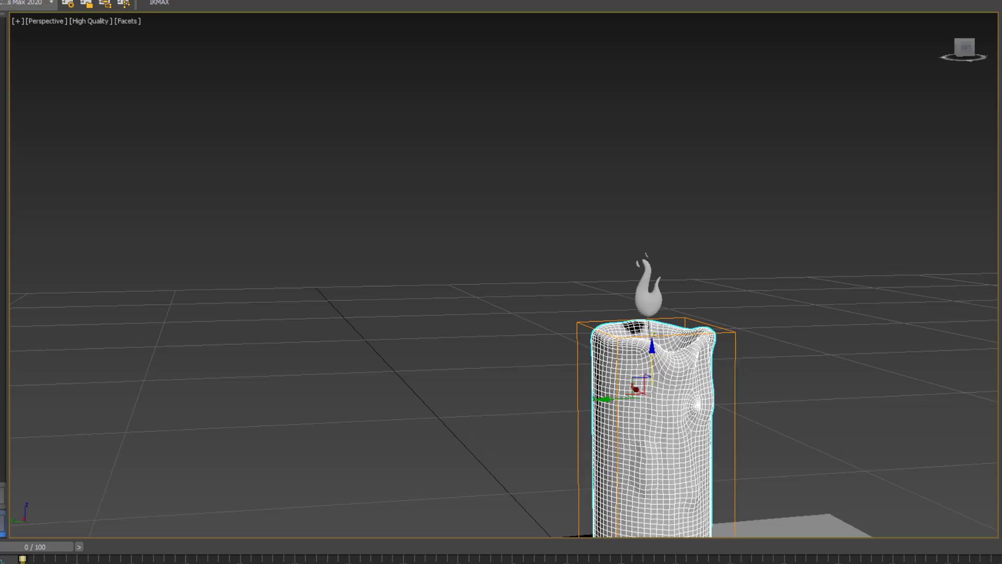
Step: Remove a modifier from the candle, then rotate the slice plane horizontal and raise it
right_click(1001, 74)
click(991, 97)
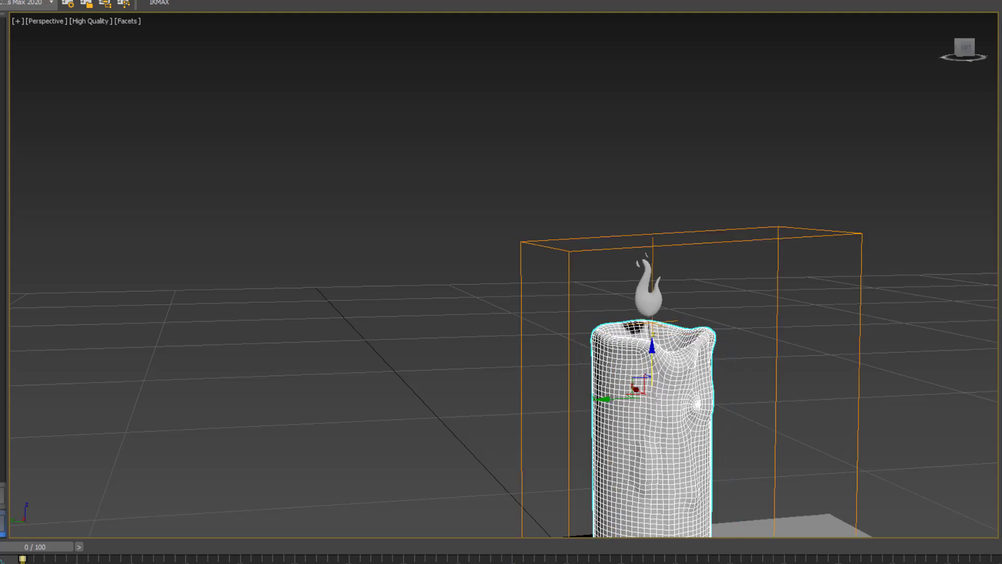
key(1)
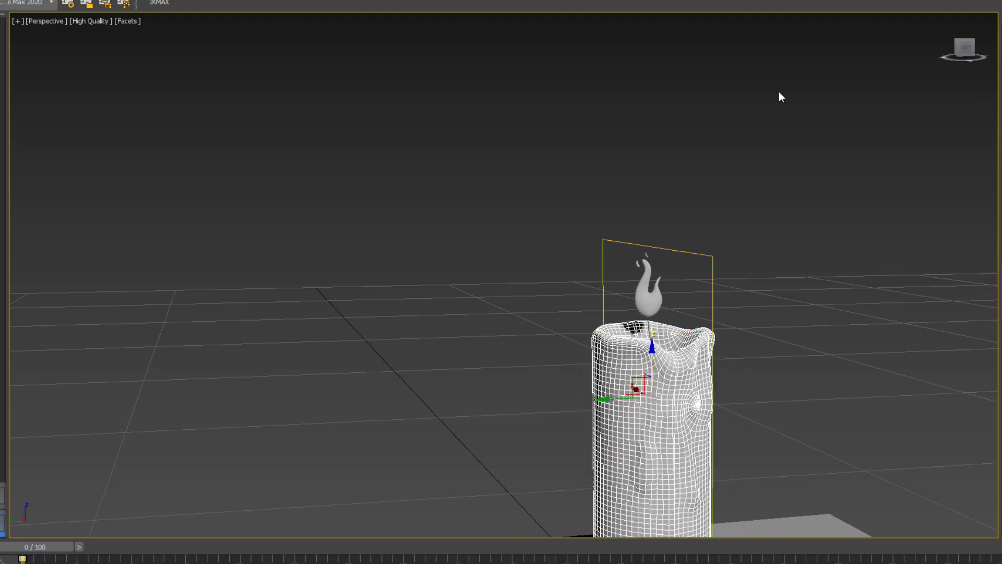
key(e)
drag(609, 407, 592, 512)
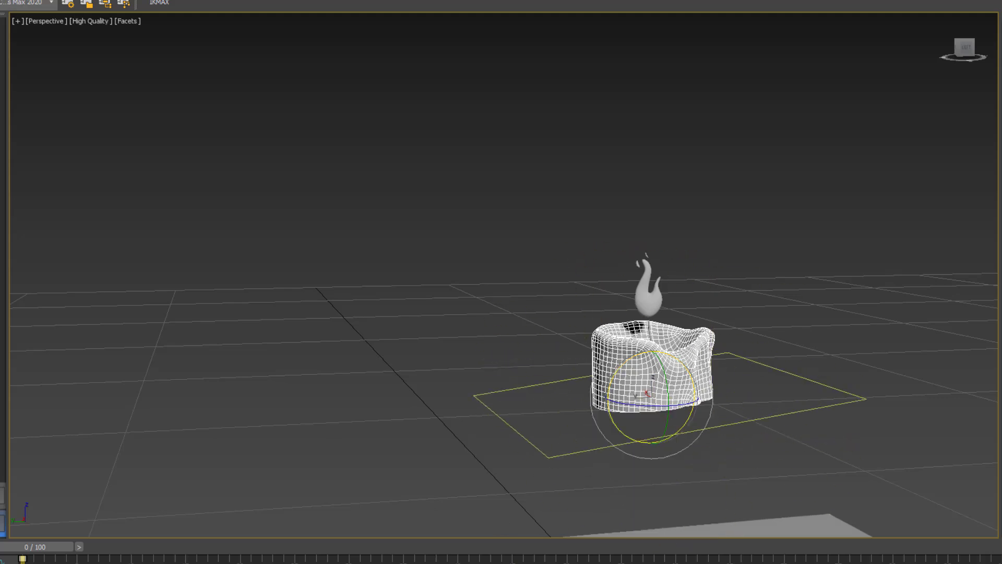
key(w)
drag(653, 360, 652, 321)
Step: From a low side view, slide the slice plane up and down through the candle
scroll(611, 378, down, 5)
alt+middle_drag(670, 419, 619, 327)
drag(632, 430, 631, 409)
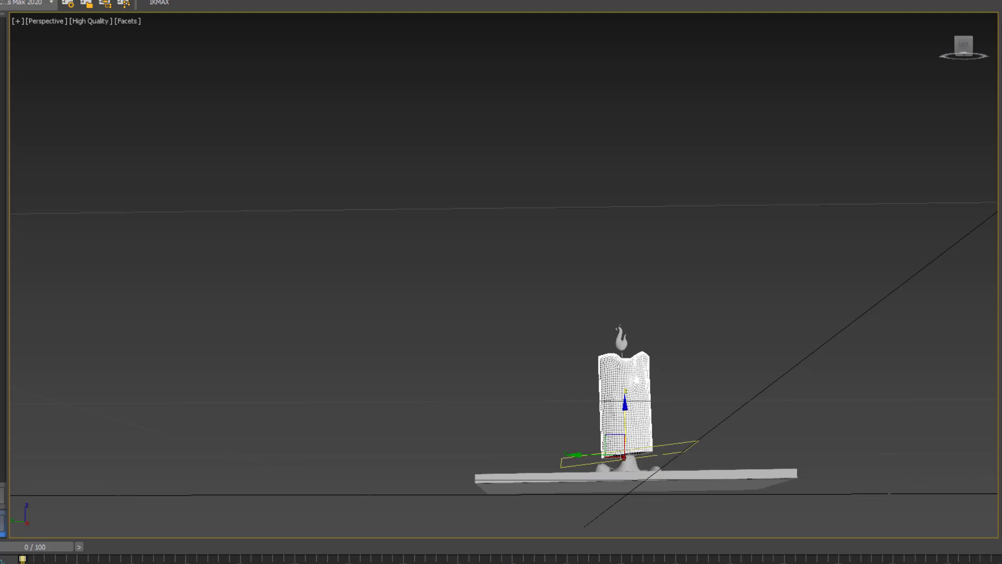
drag(624, 358, 623, 342)
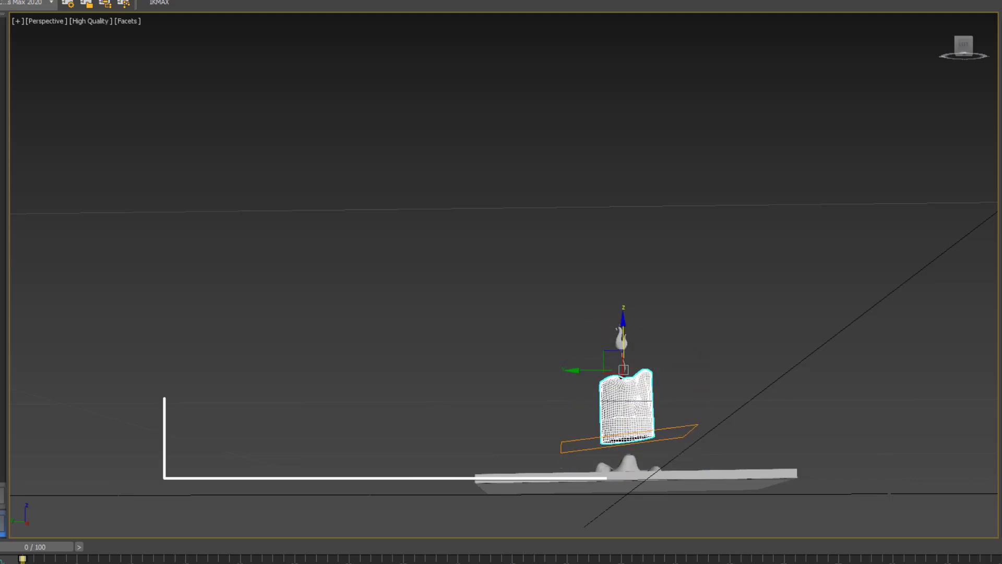
key(1)
drag(626, 385, 629, 335)
scroll(626, 394, up, 5)
drag(589, 301, 587, 264)
key(1)
key(1)
Step: Move the slice plane along the candle, then tilt and swing it for diagonal cuts
drag(588, 412, 605, 289)
alt+middle_drag(606, 289, 569, 307)
drag(569, 307, 640, 359)
key(e)
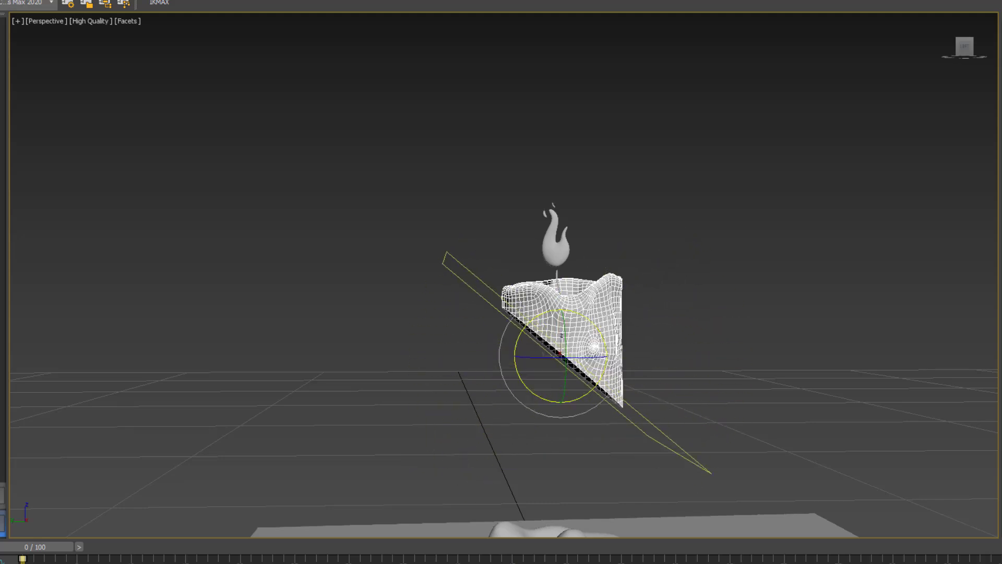
alt+middle_drag(872, 387, 666, 389)
mouse_move(555, 385)
mouse_down()
mouse_move(556, 327)
mouse_move(547, 388)
mouse_up()
mouse_move(574, 358)
mouse_down()
mouse_move(545, 357)
mouse_move(668, 361)
mouse_move(566, 365)
mouse_up()
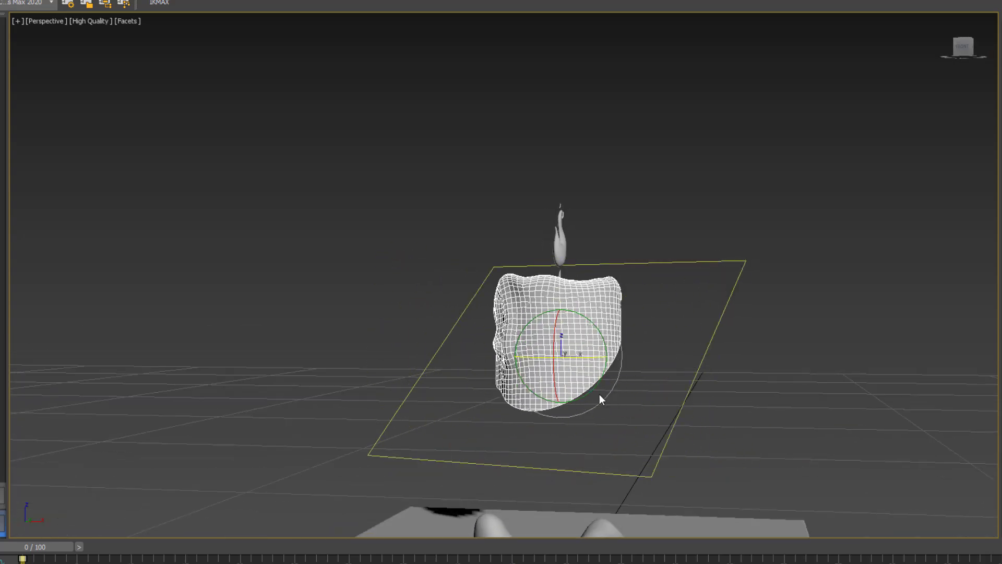
alt+middle_drag(553, 410, 570, 307)
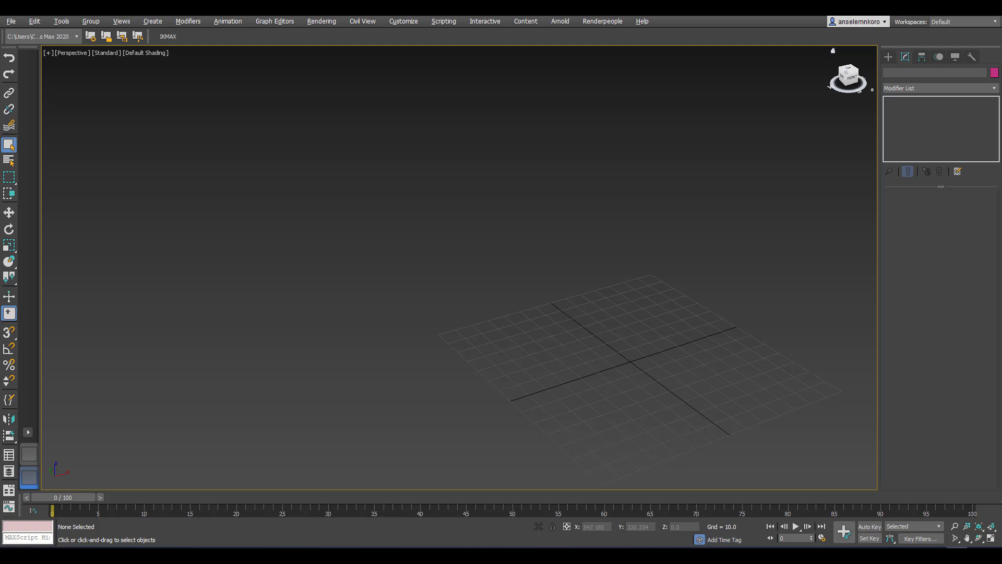
Step: Reset the empty scene to the default home view with the ViewCube
click(833, 51)
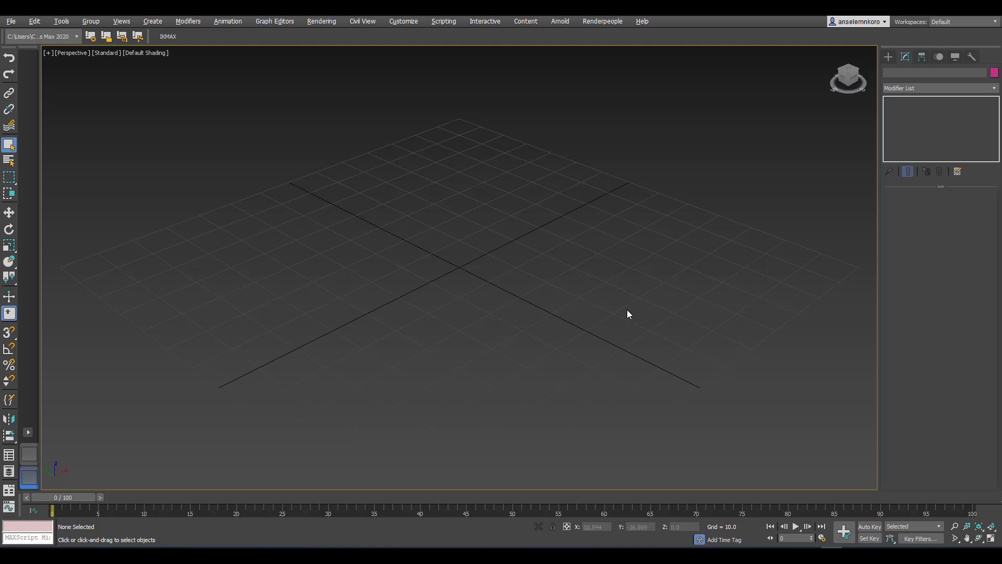
Step: Create Box001 from the quad menu at 72.397 × 55.846 × 51.59 and show its modifier stack
ctrl+right_click(455, 246)
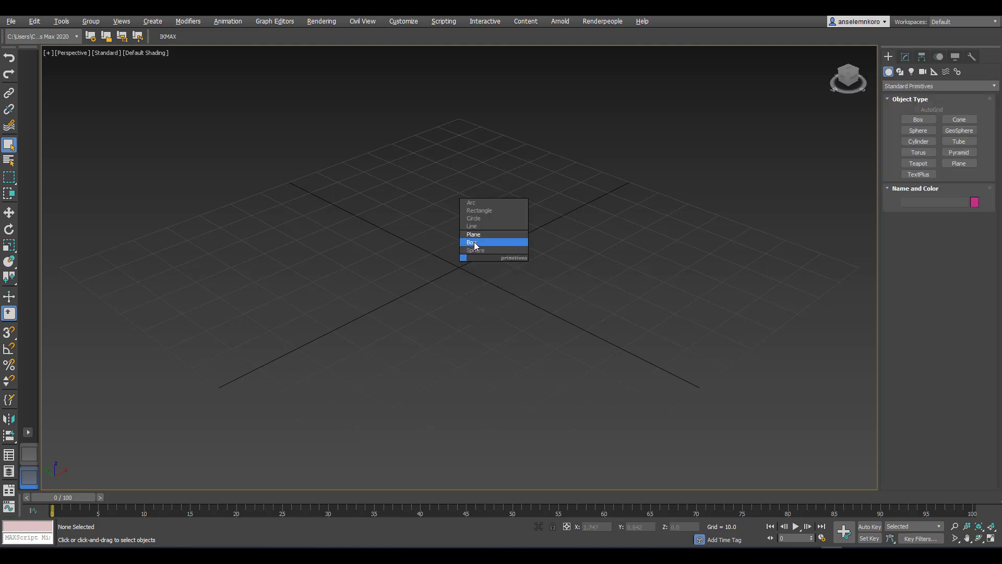
click(474, 245)
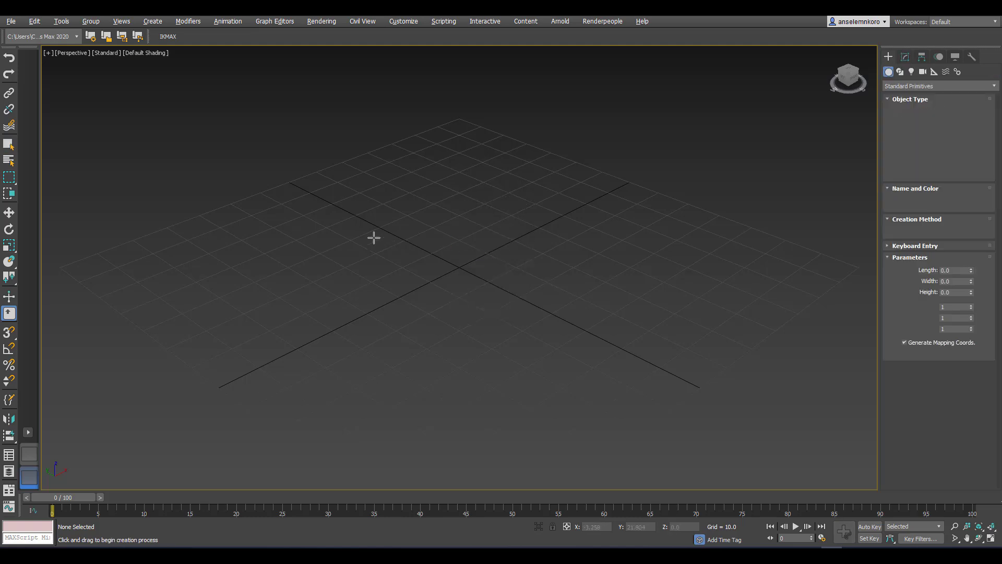
drag(350, 215, 365, 427)
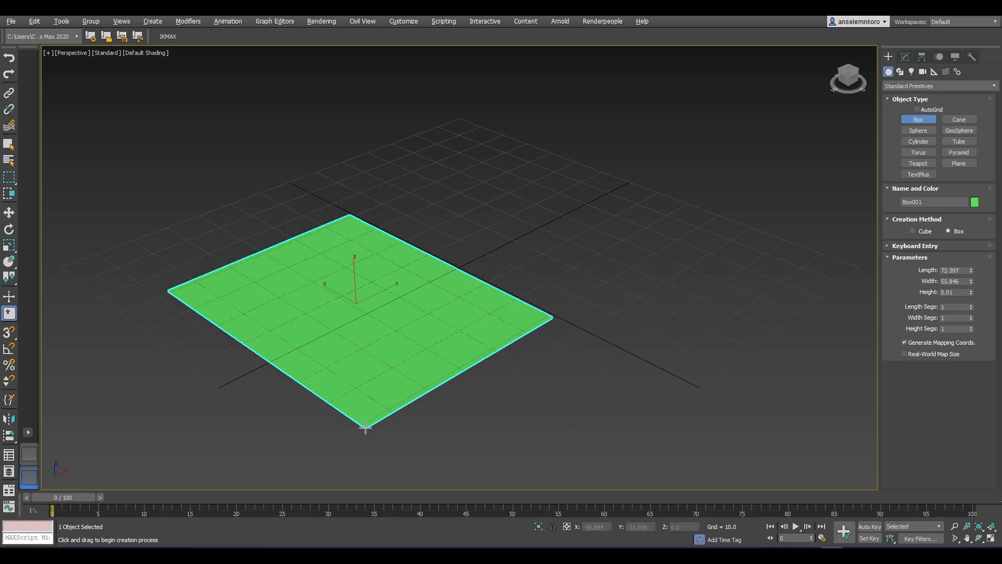
click(351, 235)
scroll(476, 324, down, 10)
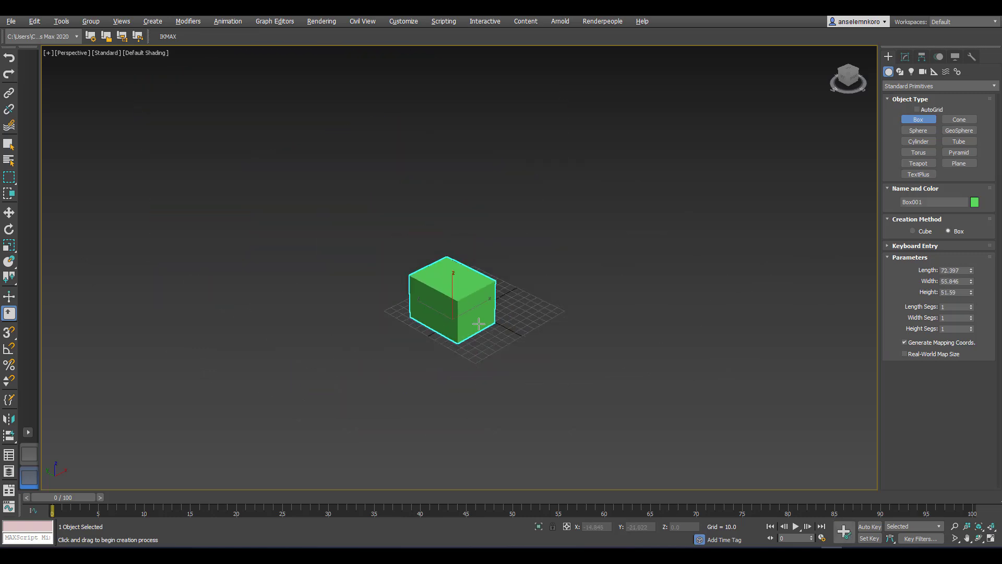
scroll(479, 324, up, 5)
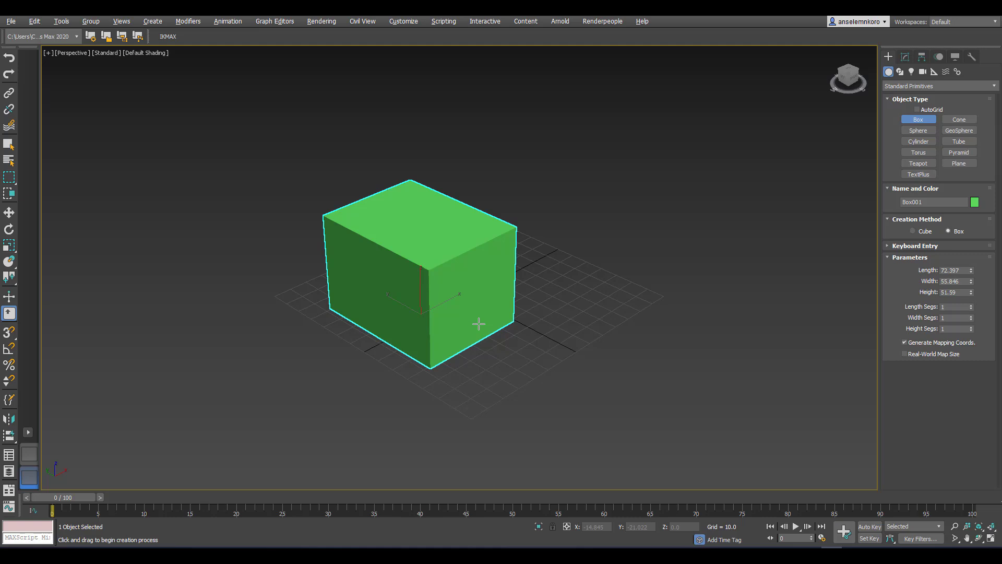
click(9, 212)
click(905, 56)
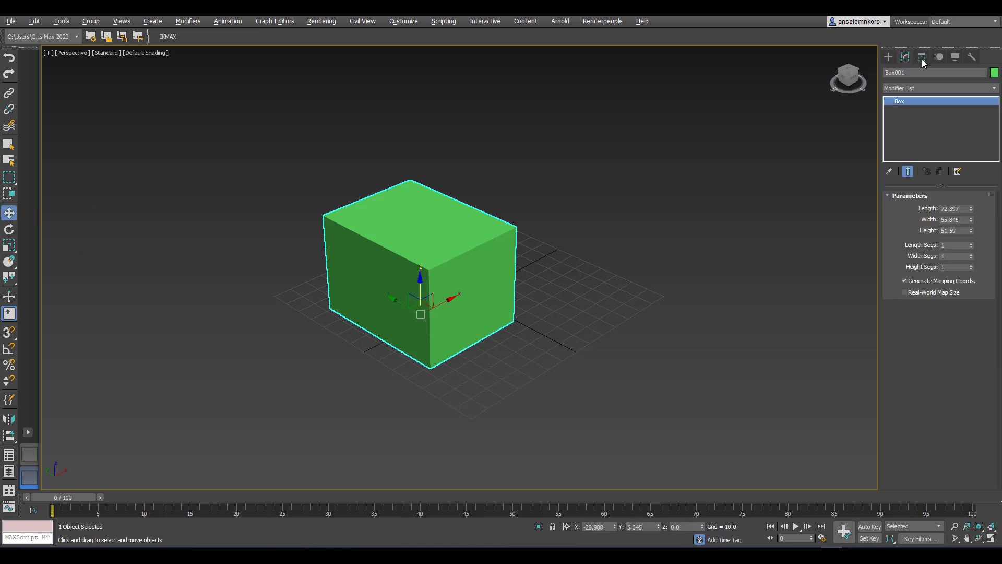
Step: Add a Slice modifier, raise the slice plane near the box top, and set Remove Top
click(905, 88)
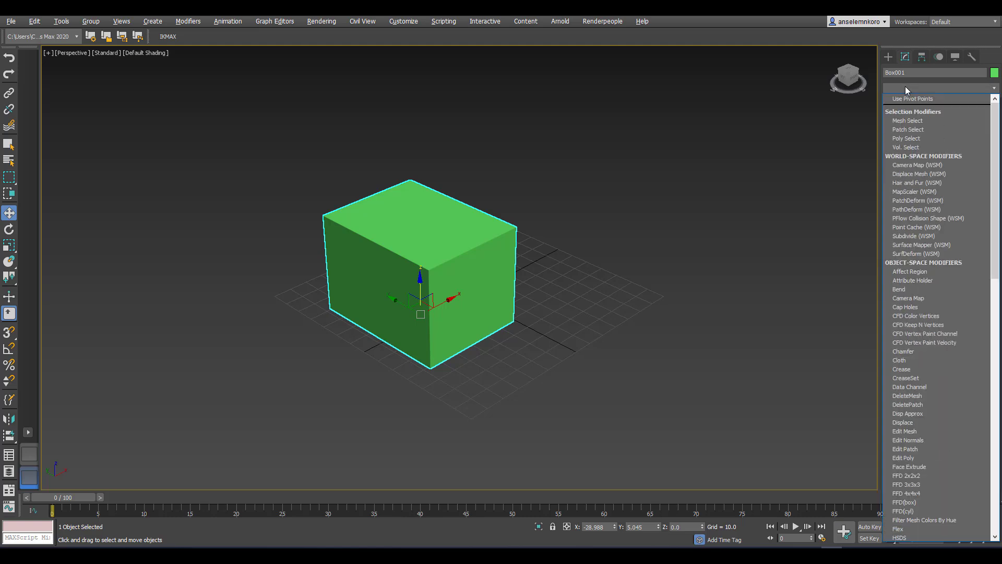
text(sl)
key(Return)
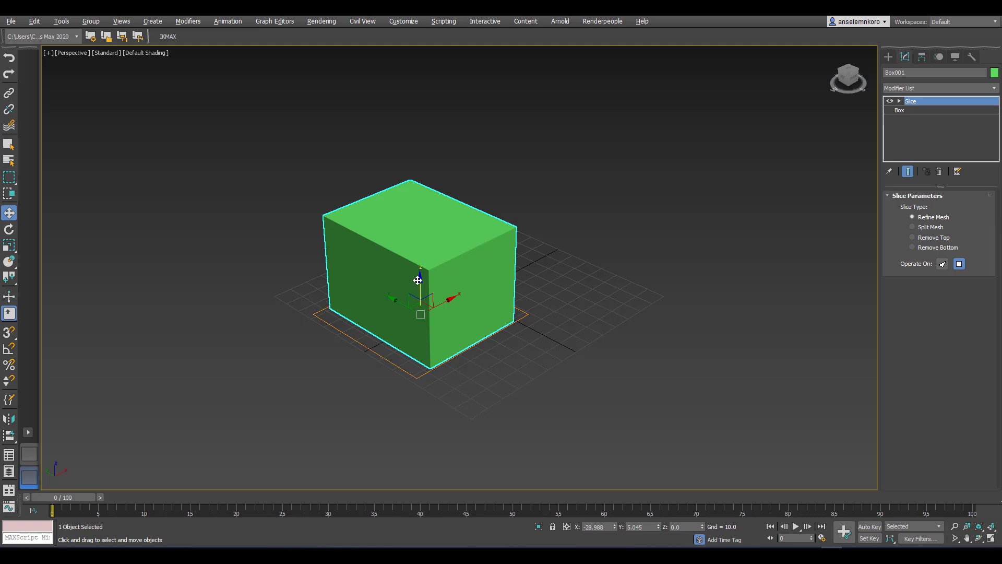
drag(417, 281, 447, 265)
click(907, 101)
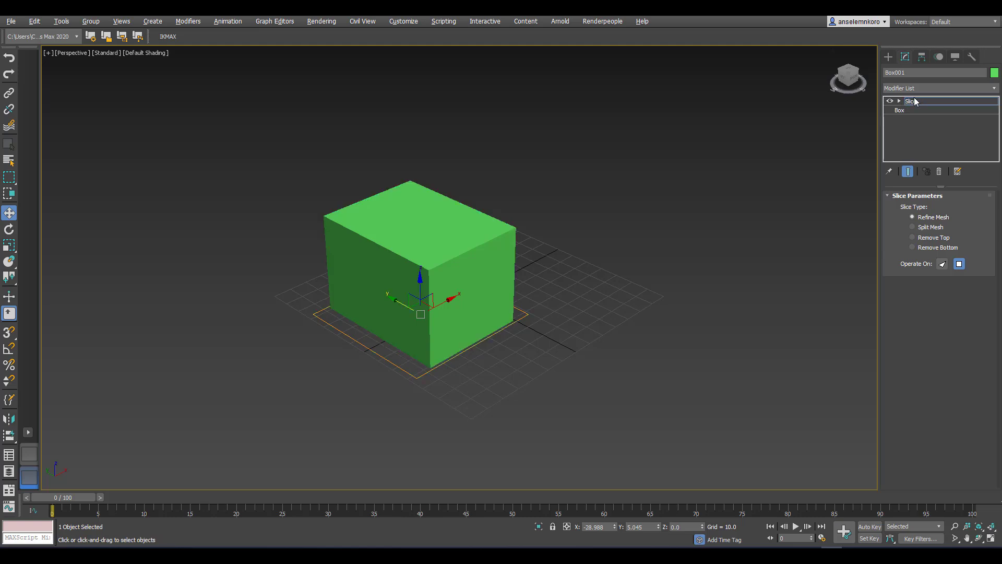
drag(418, 277, 436, 227)
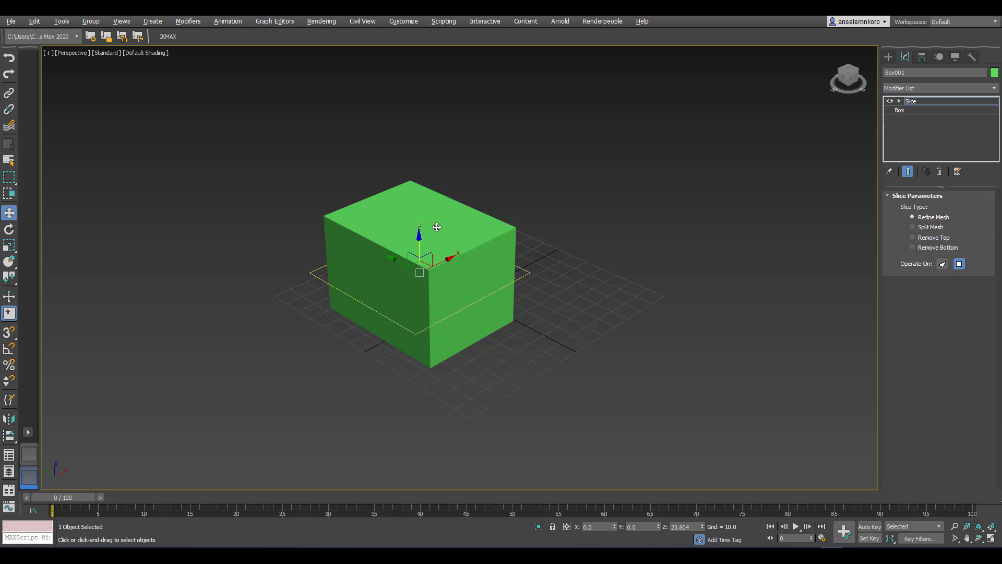
click(927, 238)
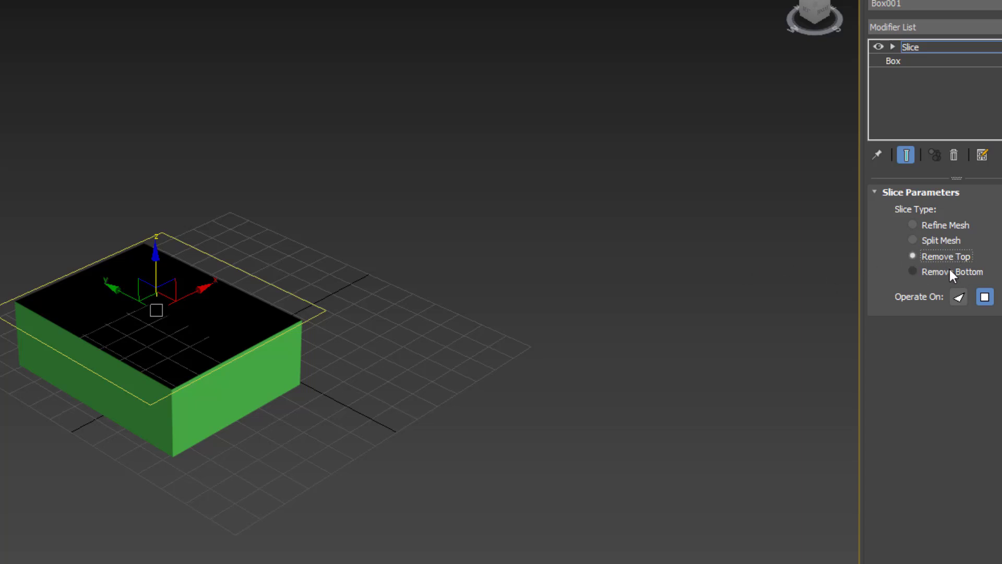
click(948, 271)
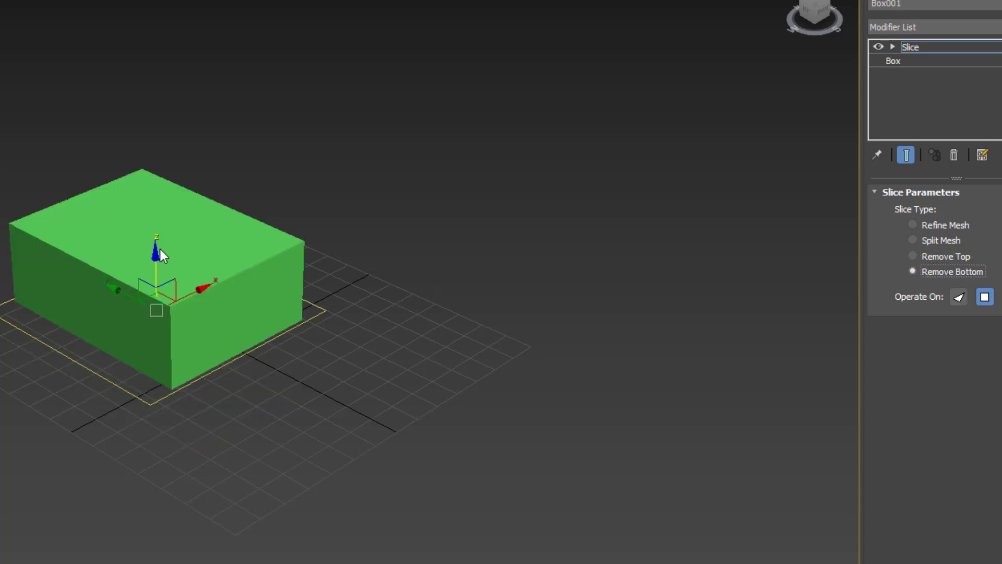
click(946, 256)
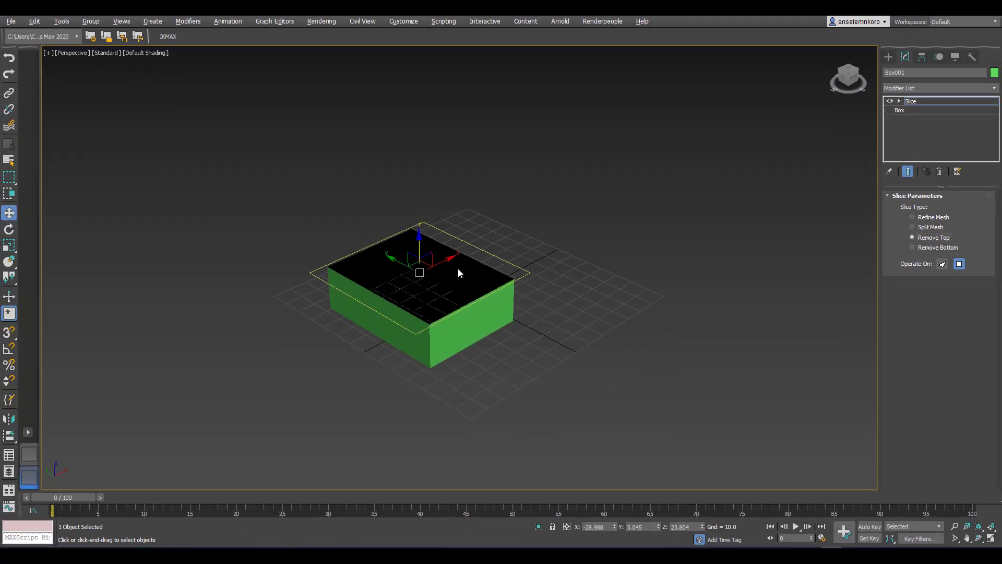
scroll(458, 270, up, 5)
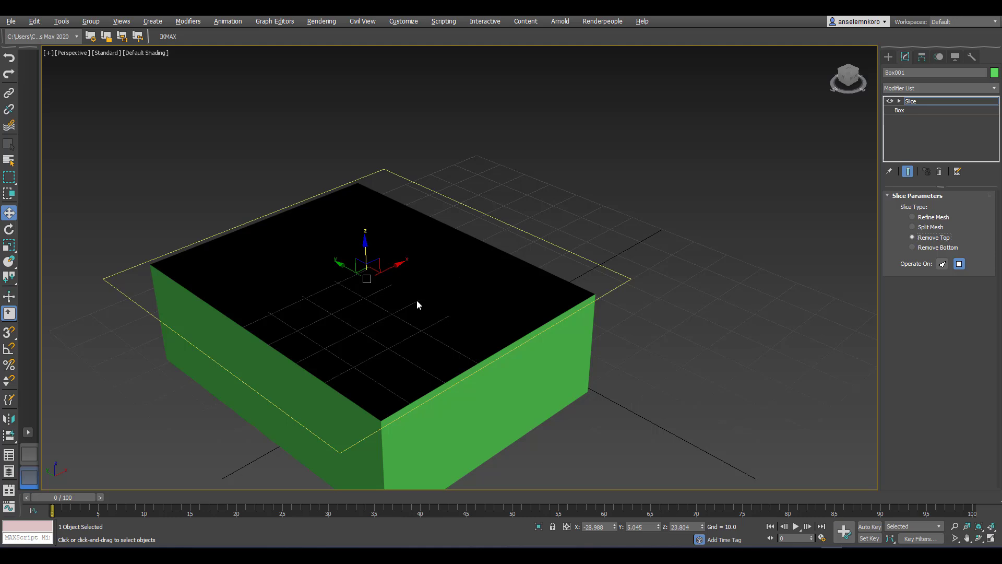
scroll(417, 301, down, 5)
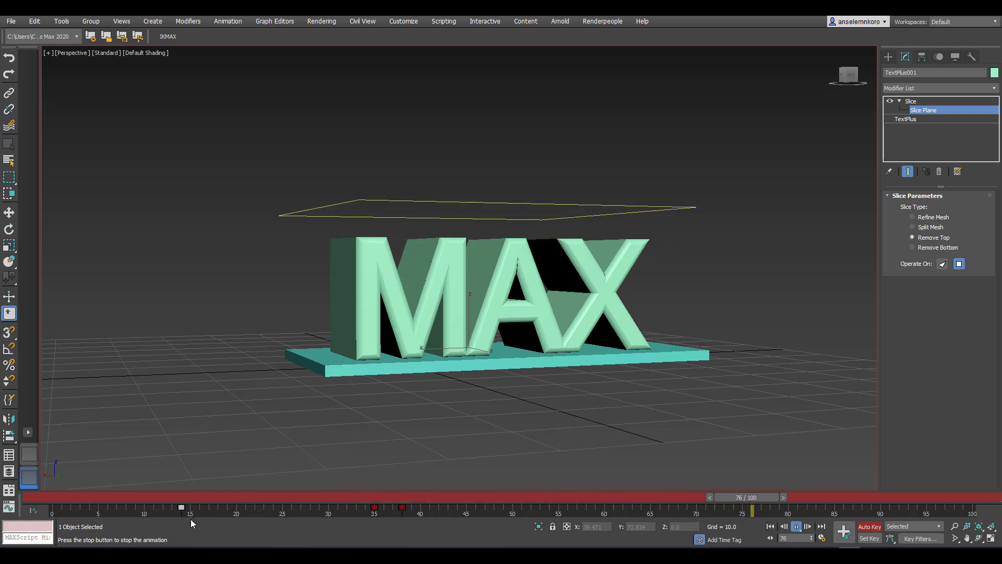
Step: Shift the Slice animation key to frame 8 and scrub to frame 33 to preview
drag(181, 507, 125, 508)
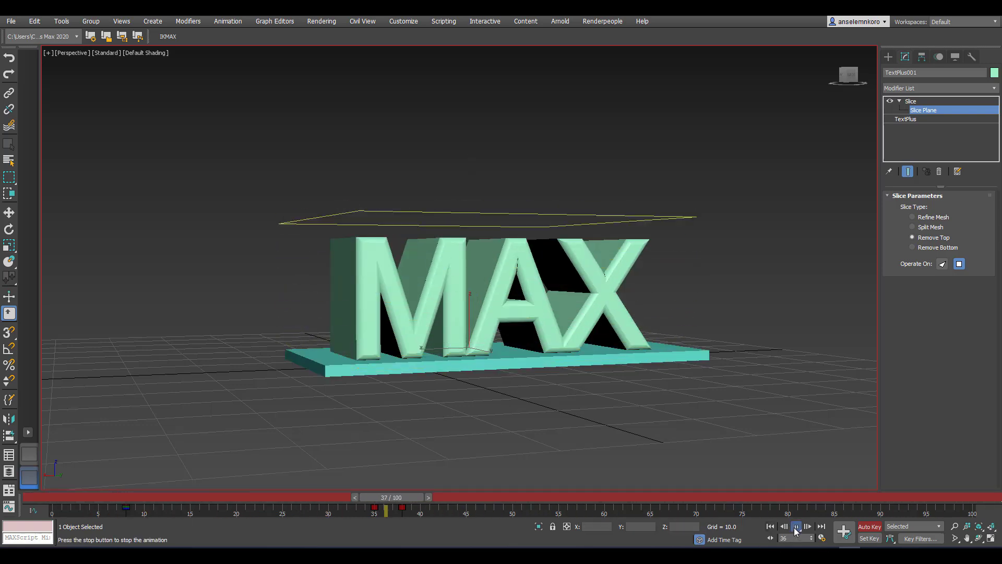
click(795, 527)
middle_drag(691, 373, 651, 374)
scroll(652, 374, up, 5)
scroll(644, 380, down, 3)
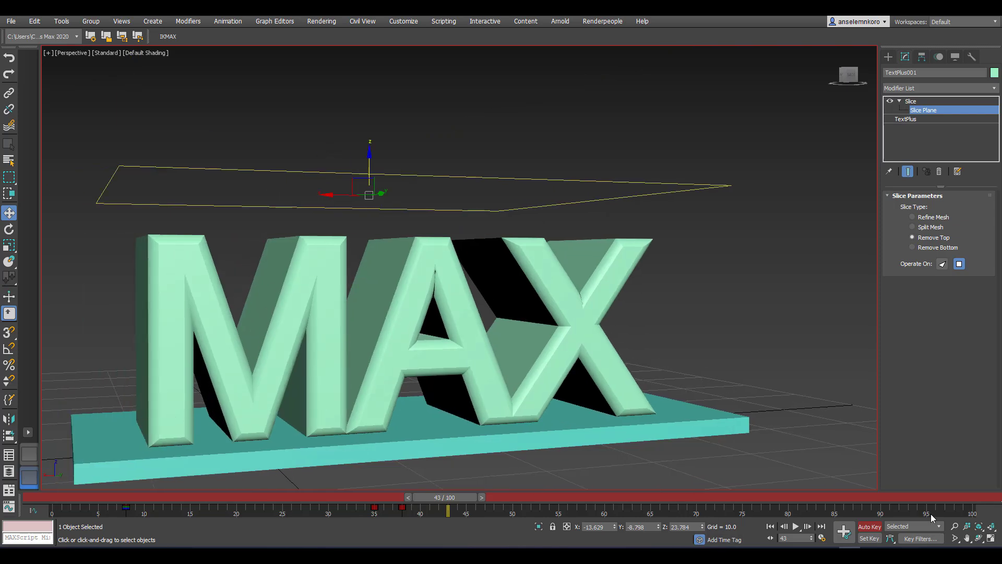
drag(395, 500, 371, 497)
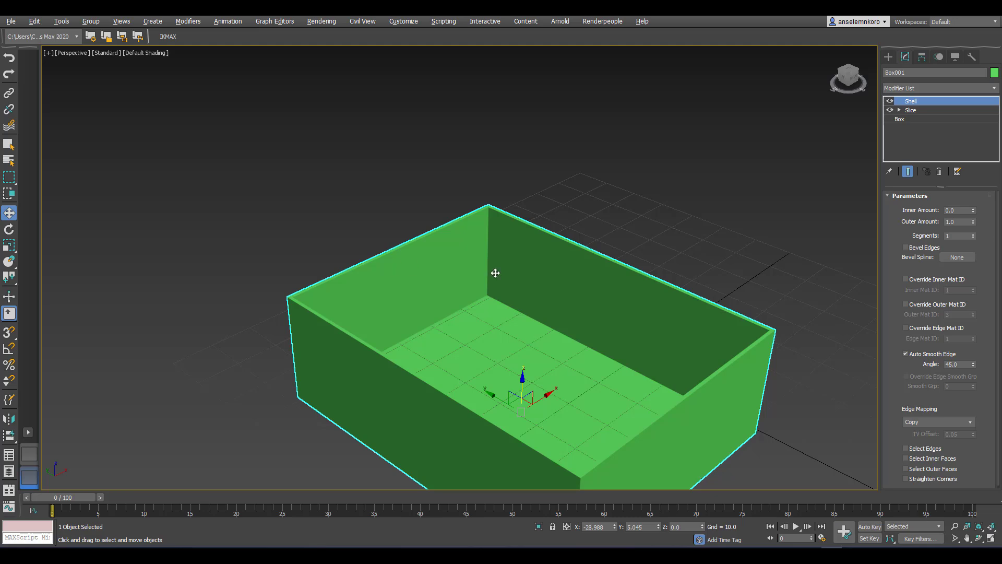
Step: With Auto Key on, raise the Slice Plane to the box top at frame 40, then scrub back
scroll(494, 270, down, 5)
click(911, 110)
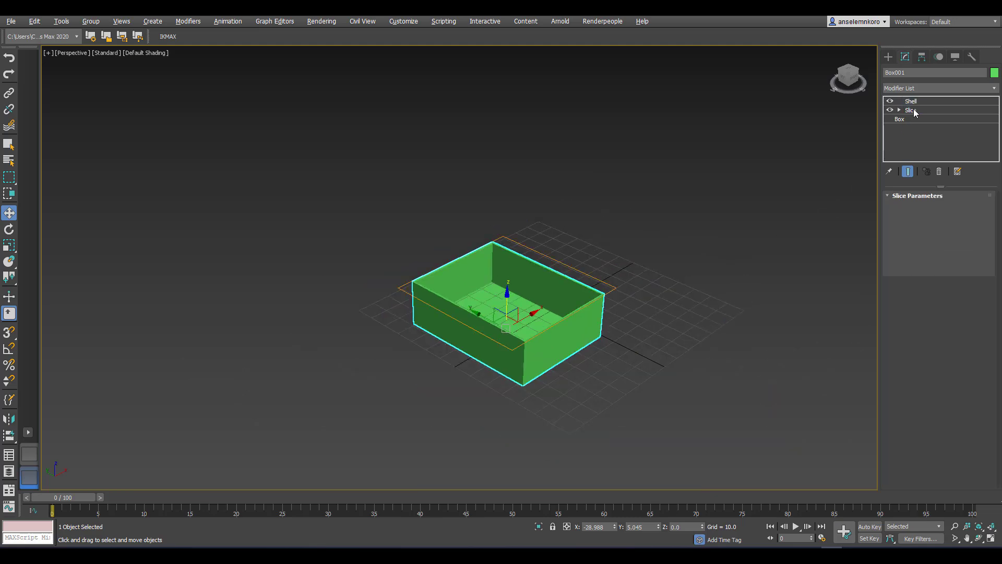
key(n)
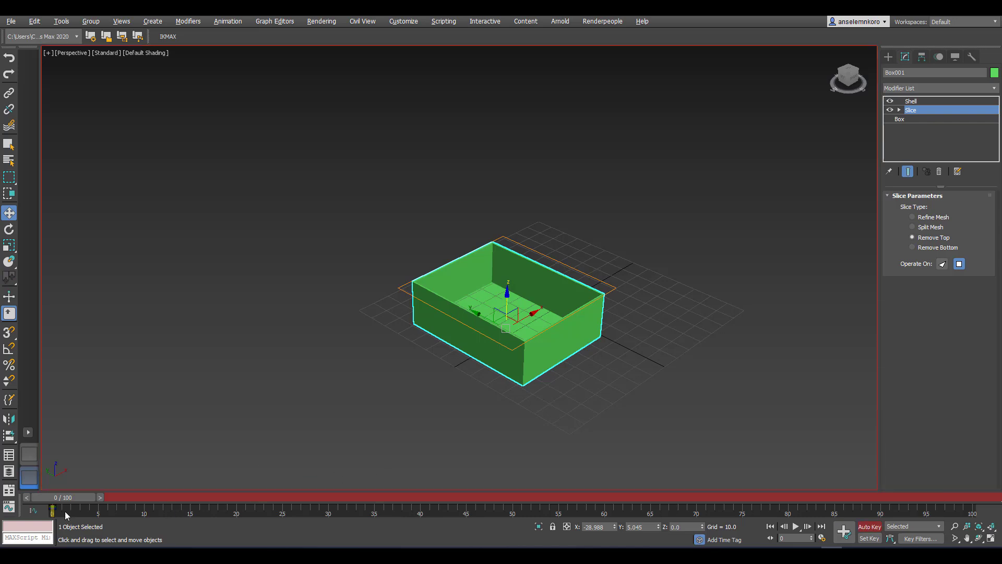
drag(61, 500, 420, 498)
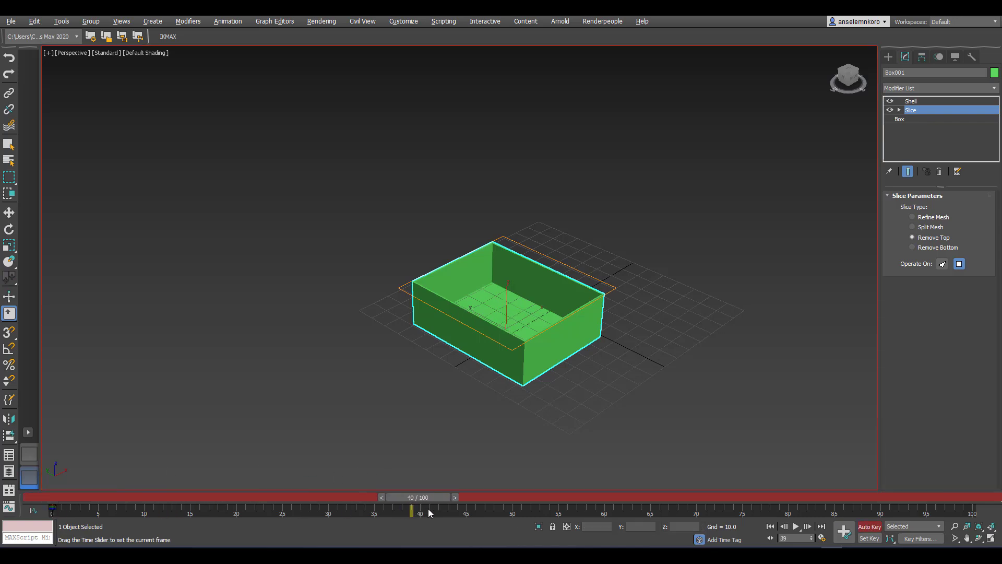
key(w)
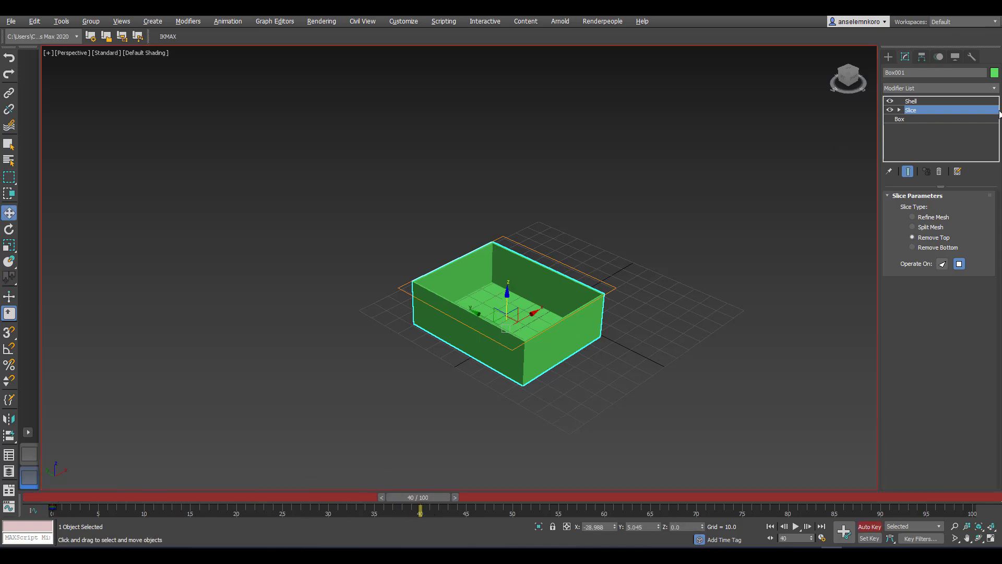
click(899, 109)
click(923, 119)
drag(508, 292, 512, 238)
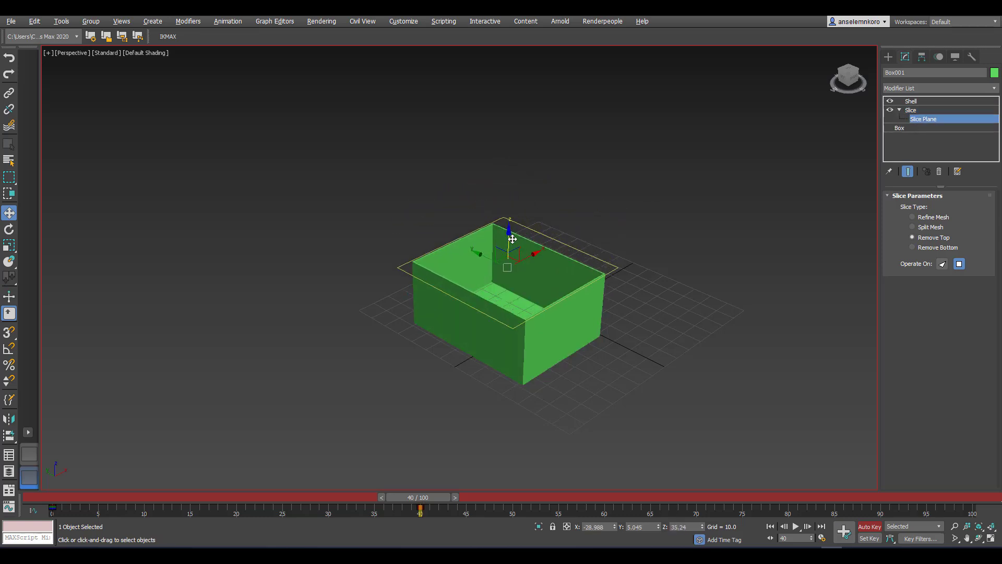
drag(410, 499, 127, 507)
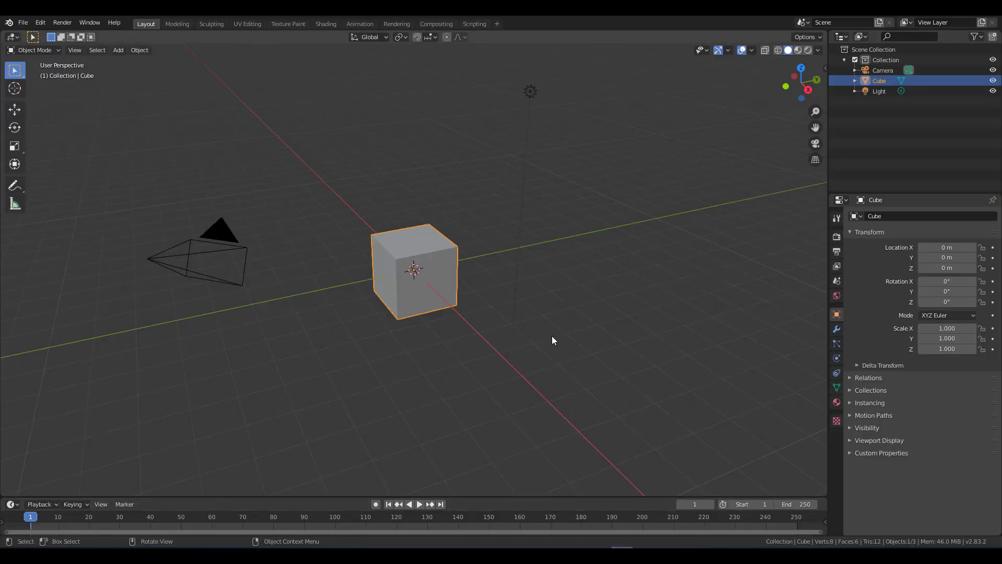
Step: In Blender, duplicate the cube with Shift+D and place Cube.001 beside the original
scroll(416, 233, up, 3)
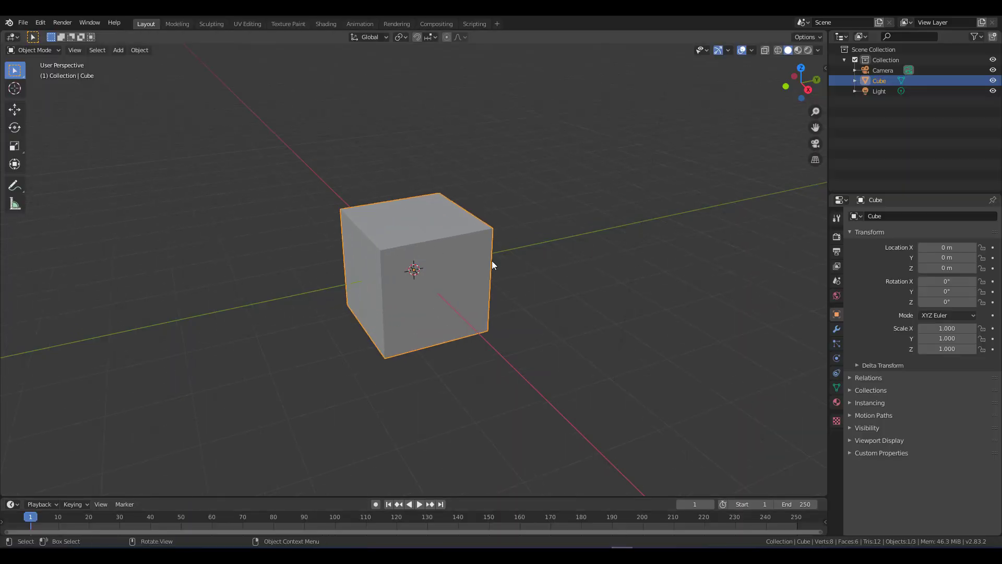
scroll(492, 264, down, 3)
key(shift+space)
key(g)
key(shift+d)
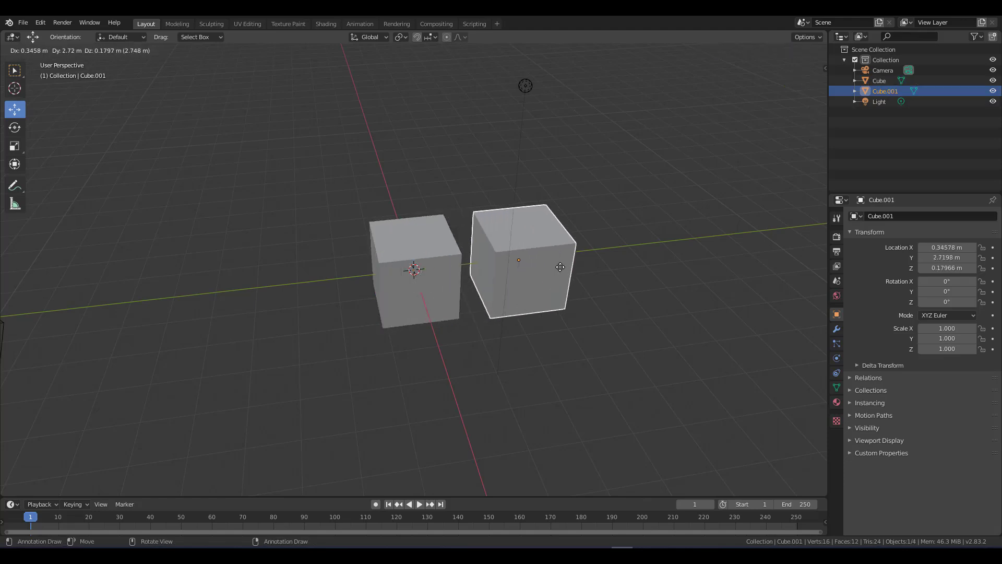
click(561, 265)
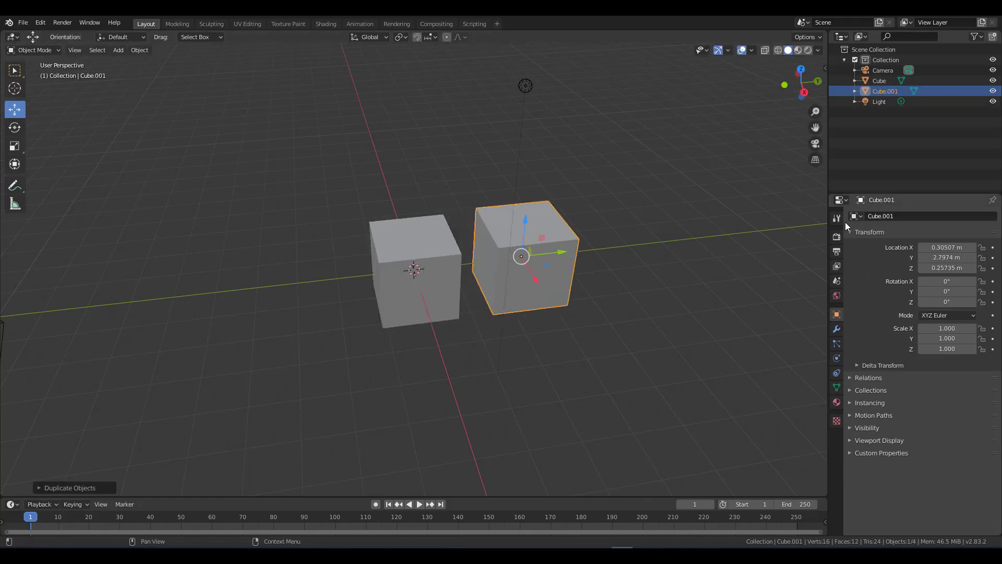
Step: Show Cube.001's Modifier tab and open the Add Modifier list
click(836, 328)
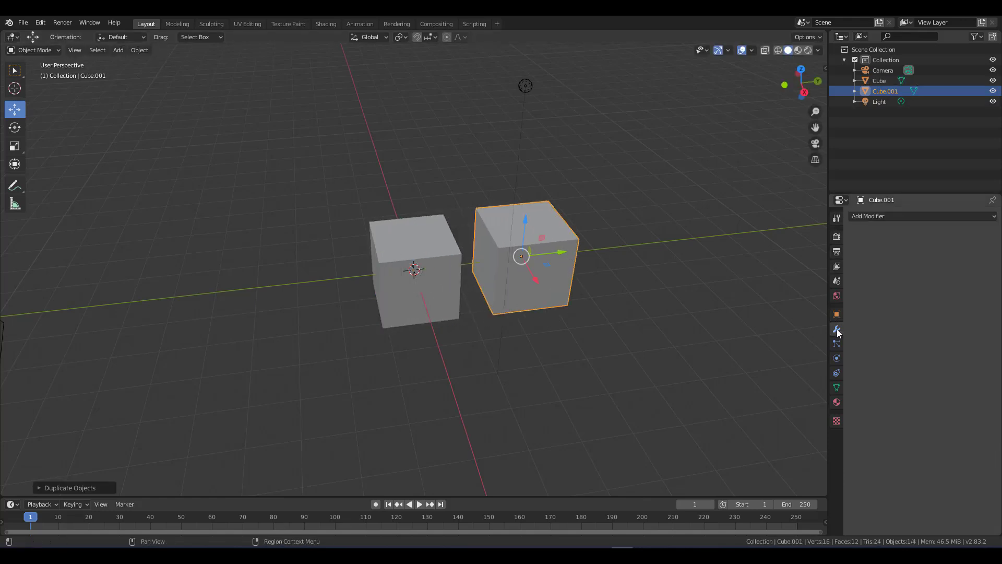
click(901, 219)
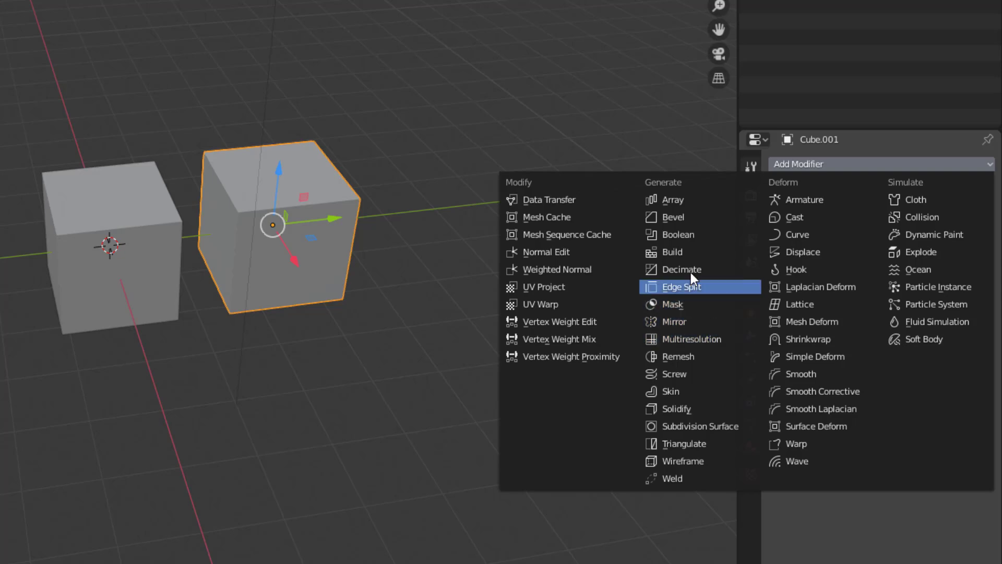
Step: Add a Boolean modifier to Cube.001, eyedropping the left Cube as its target
click(678, 234)
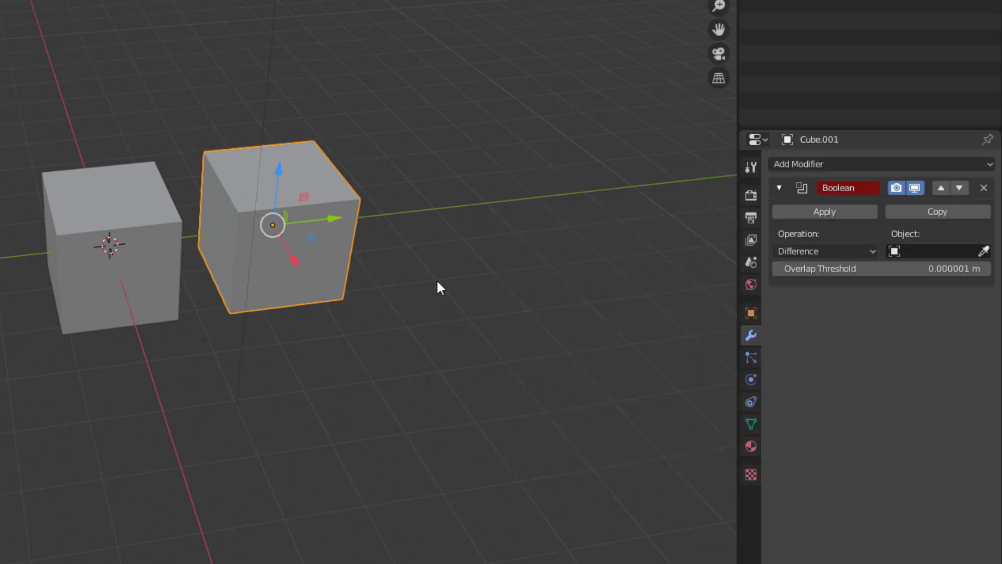
click(983, 251)
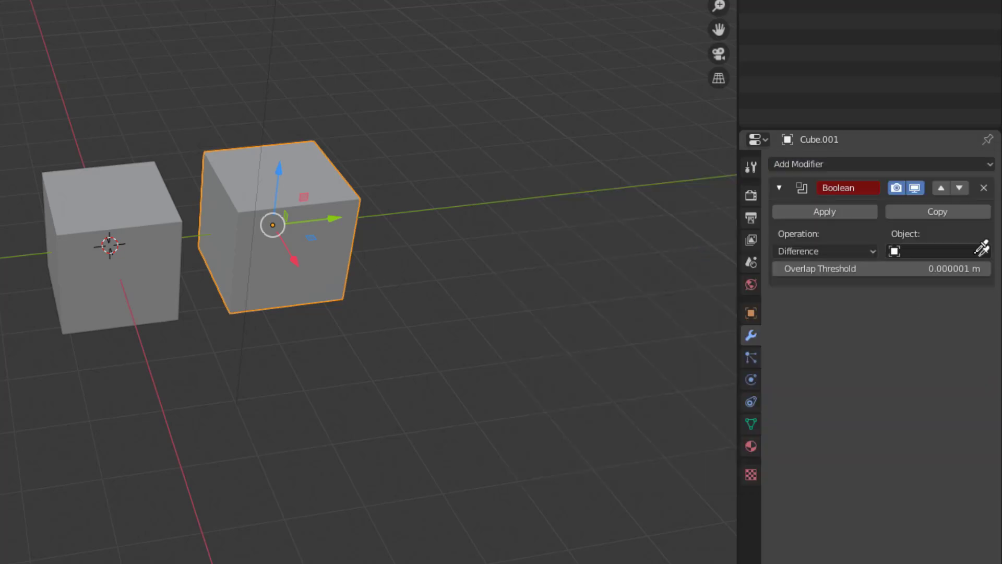
click(111, 210)
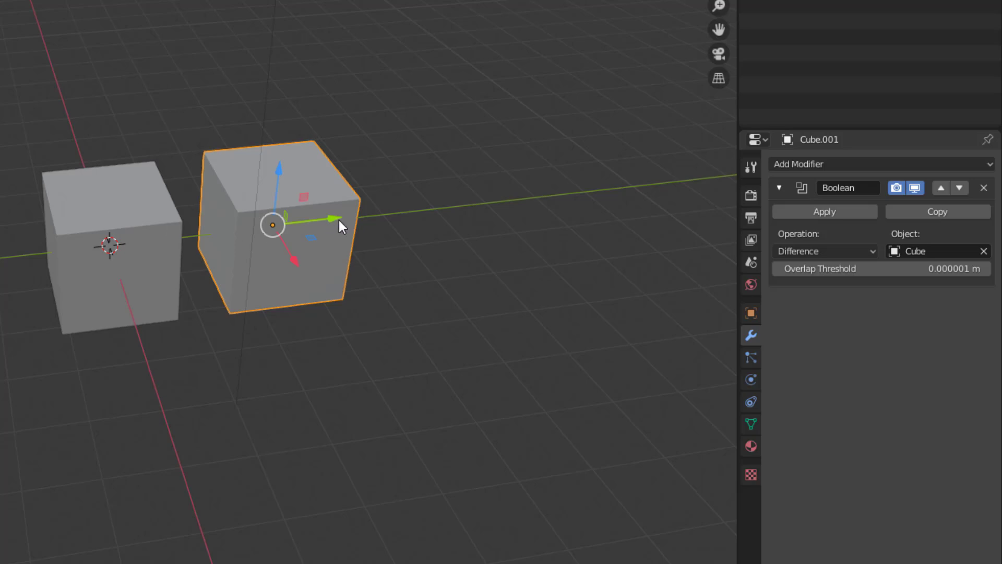
Step: Slide Cube.001 partly into Cube so the Difference carves a notch, orbiting to inspect
drag(336, 217, 233, 223)
middle_drag(95, 247, 136, 224)
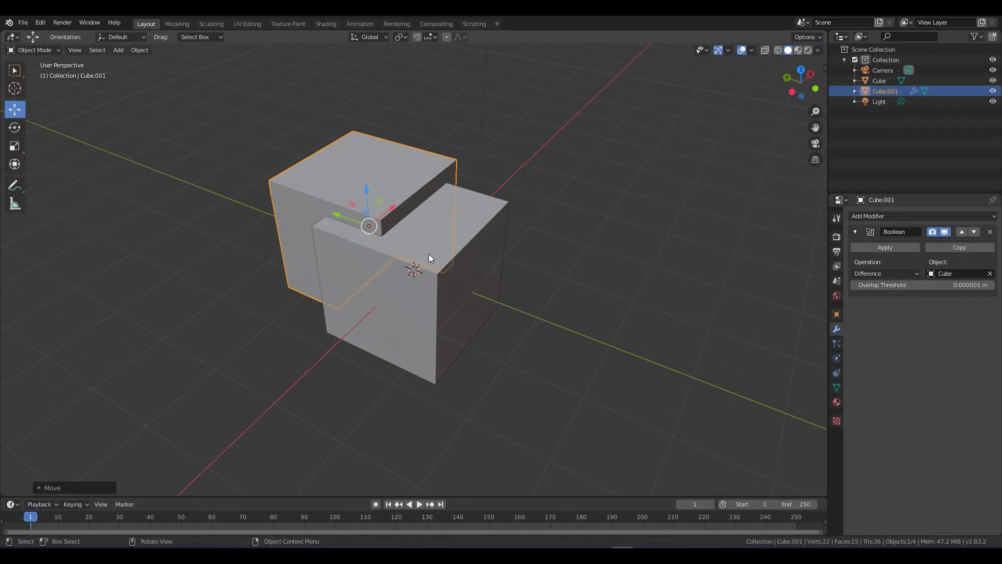
drag(339, 214, 442, 251)
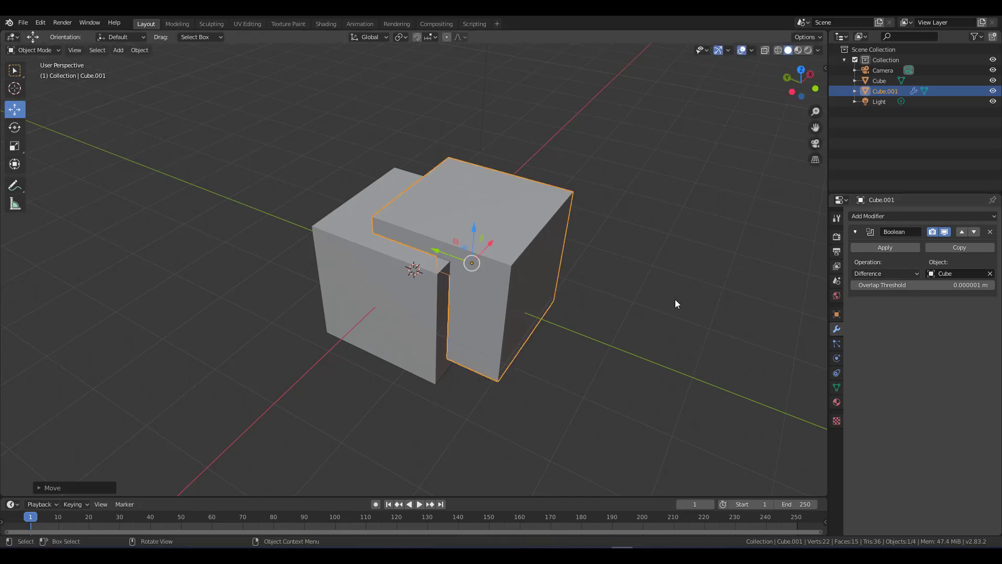
middle_drag(675, 302, 428, 269)
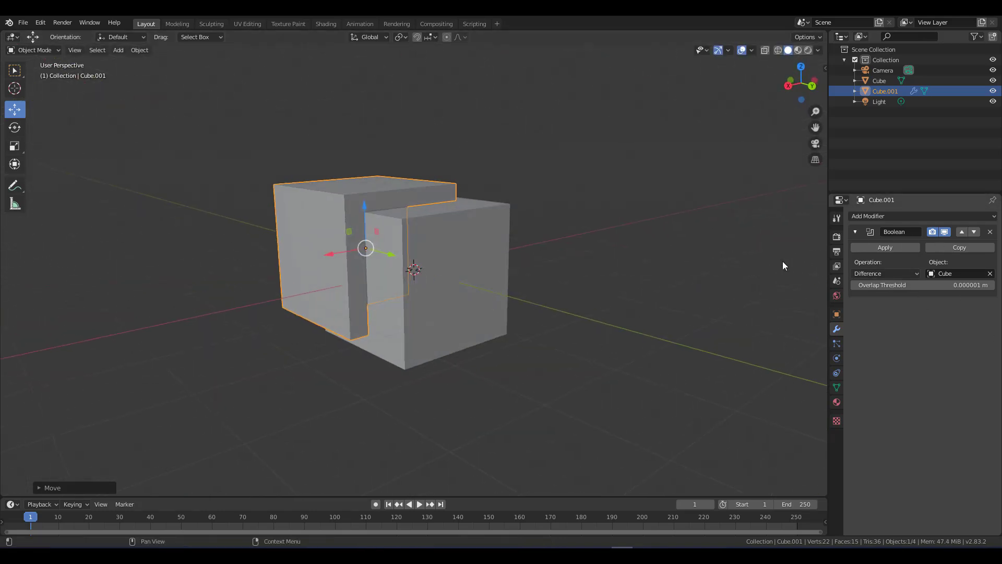
middle_drag(781, 265, 524, 353)
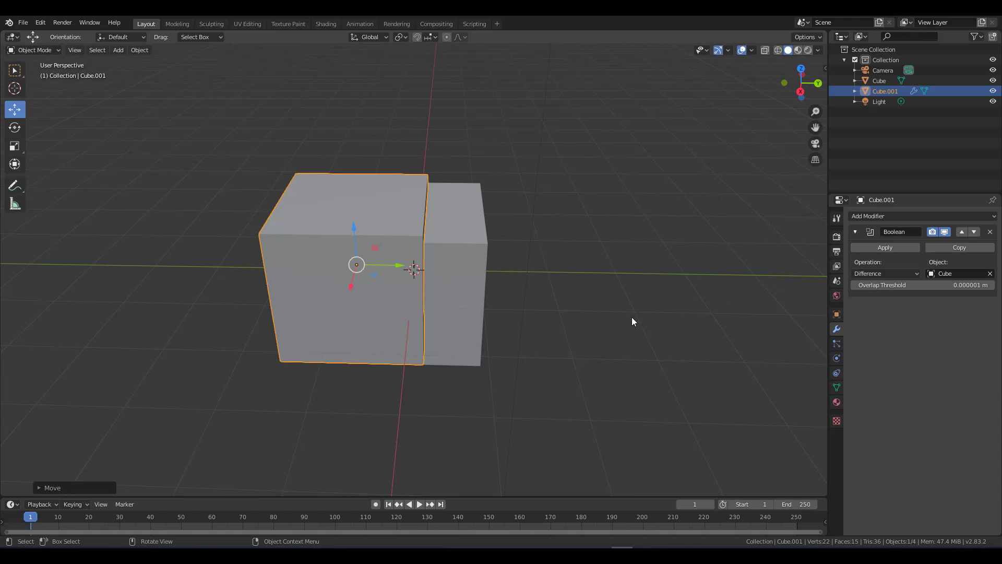
middle_drag(632, 320, 652, 366)
Step: Switch the Boolean operation to Intersect and slide Cube.001 left to shrink the overlap
click(905, 273)
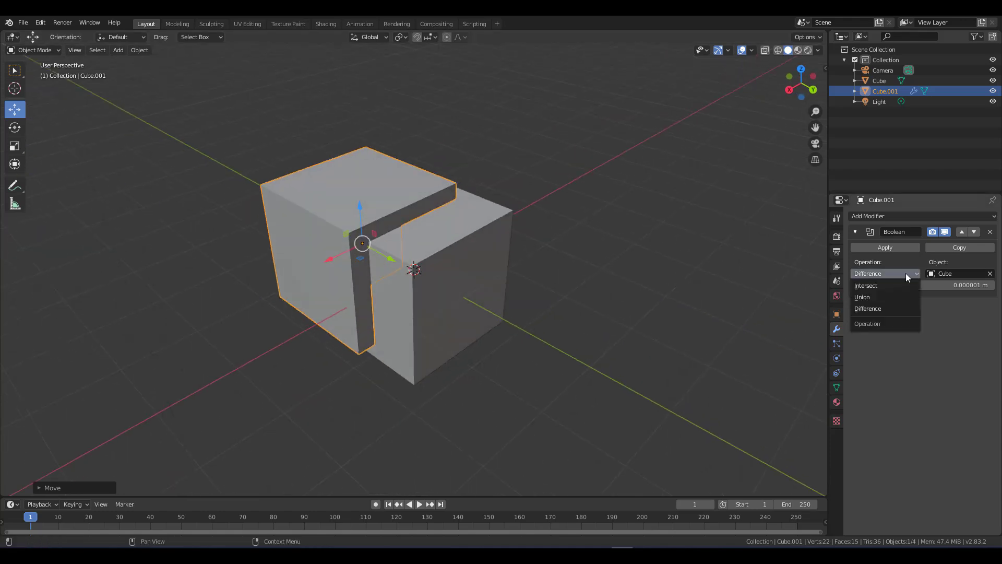
click(880, 286)
middle_drag(409, 322, 412, 282)
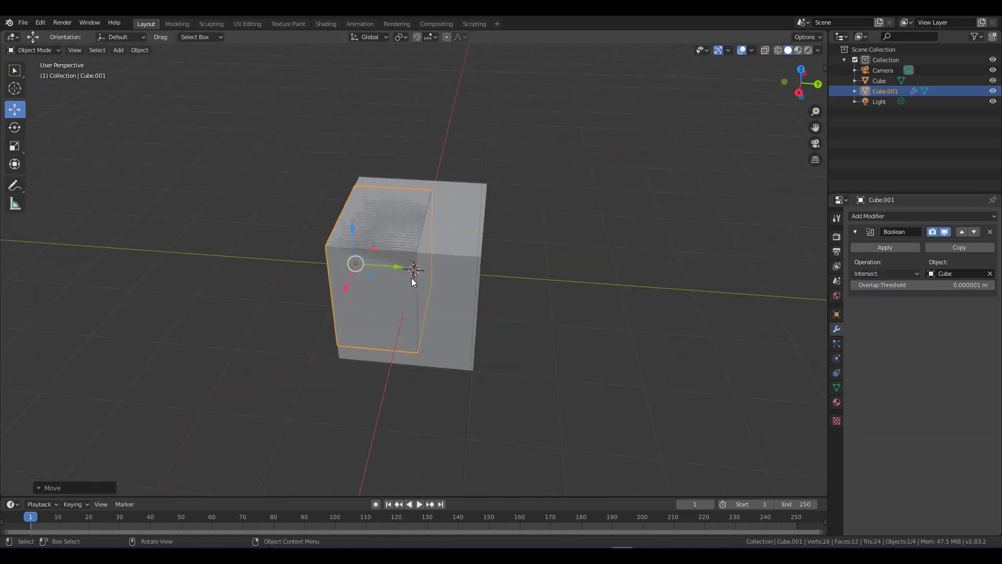
drag(400, 268, 454, 334)
middle_drag(606, 362, 698, 398)
scroll(405, 240, up, 3)
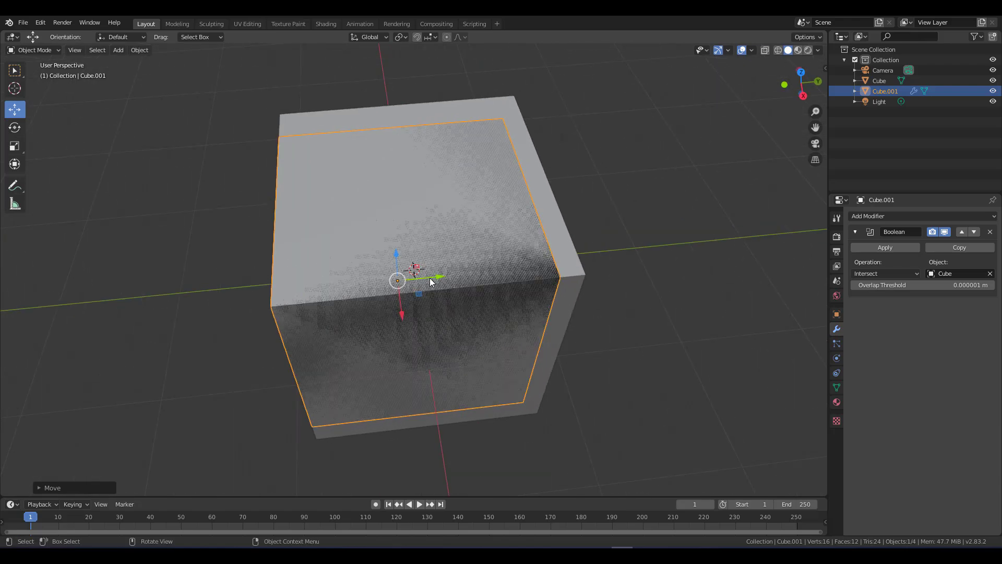
drag(431, 281, 389, 284)
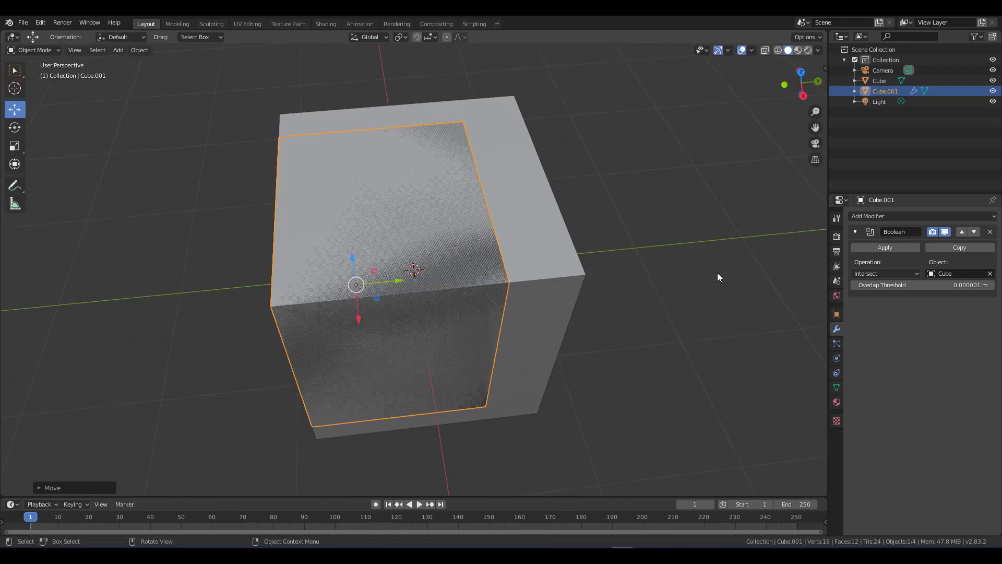
Step: Hide the outer Cube in the outliner
click(556, 245)
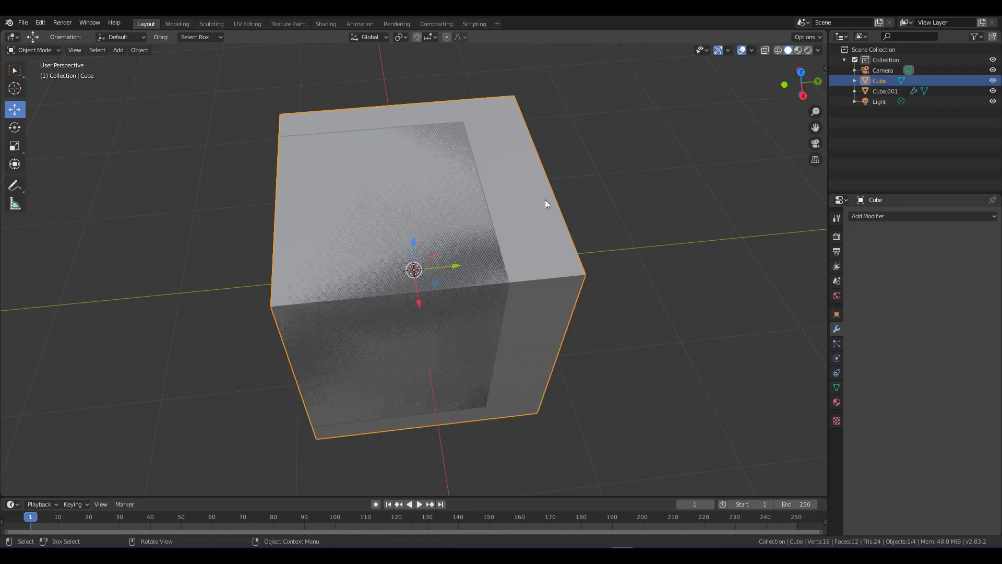
middle_drag(570, 267, 642, 292)
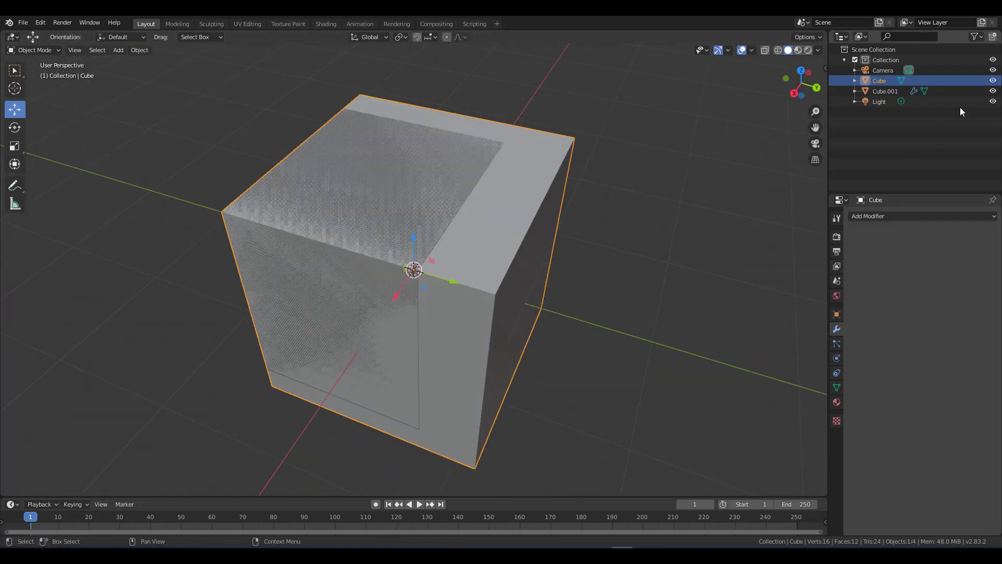
click(993, 81)
Step: Change Cube.001's Boolean operation from Intersect to Difference, leaving hollow corner walls
middle_drag(550, 216, 339, 222)
click(339, 222)
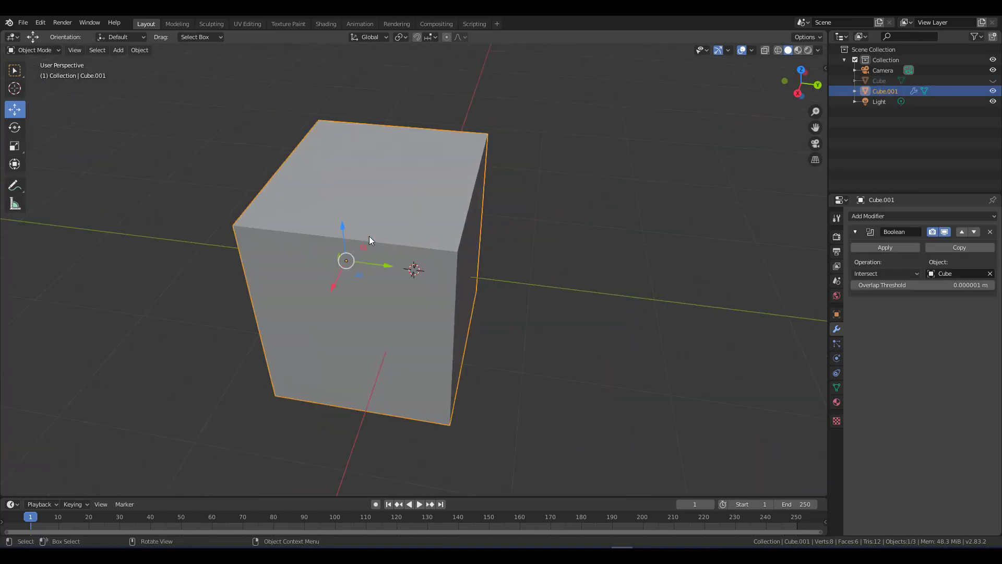
click(890, 273)
click(867, 308)
middle_drag(543, 300, 421, 296)
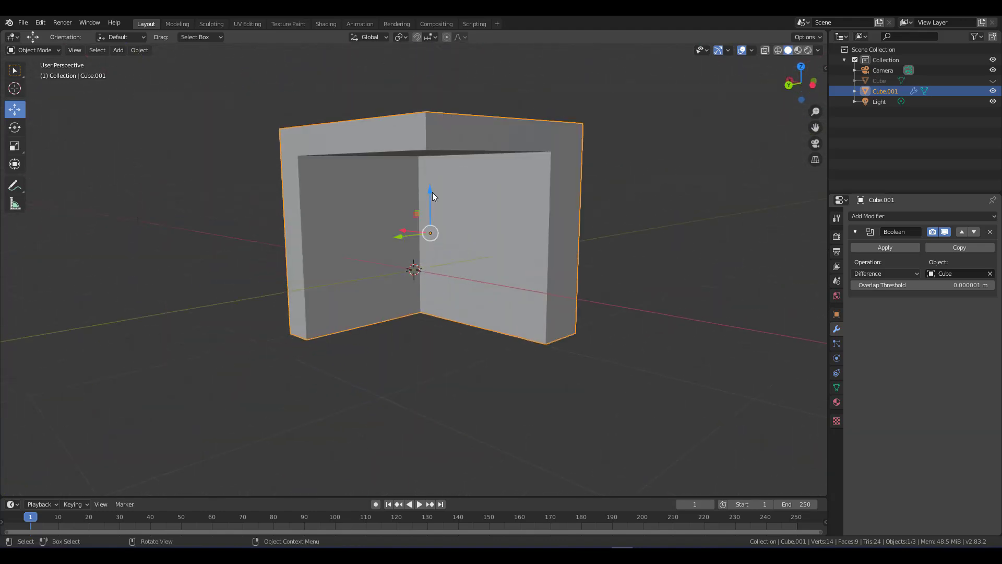
Step: Lower Cube.001 along Z to leave a floor and two inner walls, then apply its Boolean modifier
drag(432, 196, 407, 261)
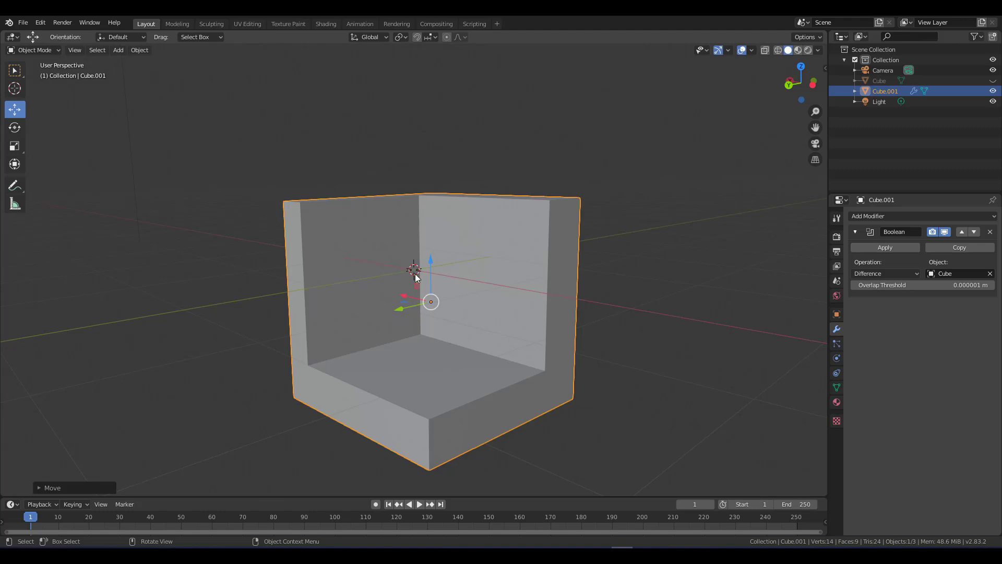
click(873, 248)
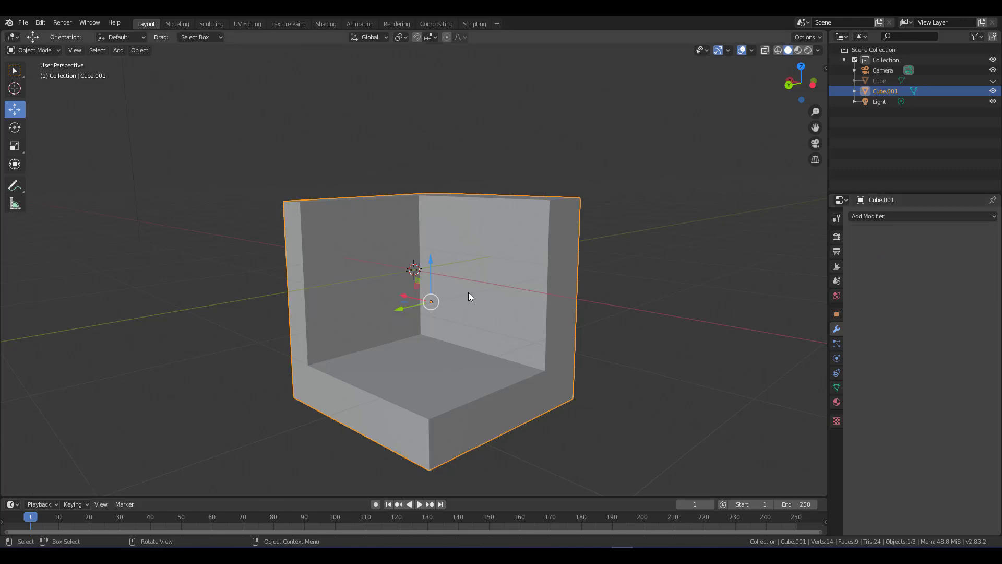
key(Tab)
middle_drag(439, 300, 410, 308)
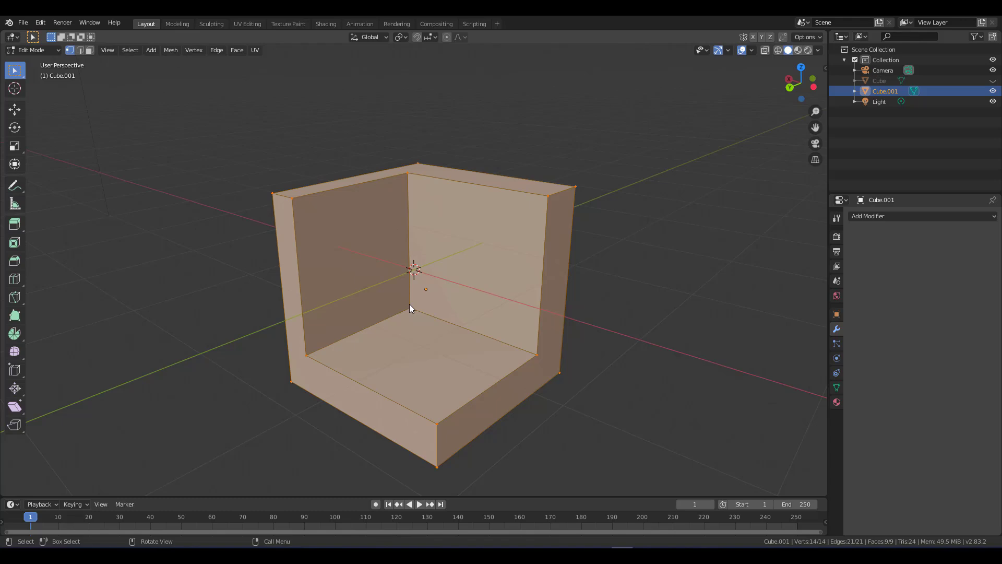
key(3)
click(386, 253)
shift+click(457, 325)
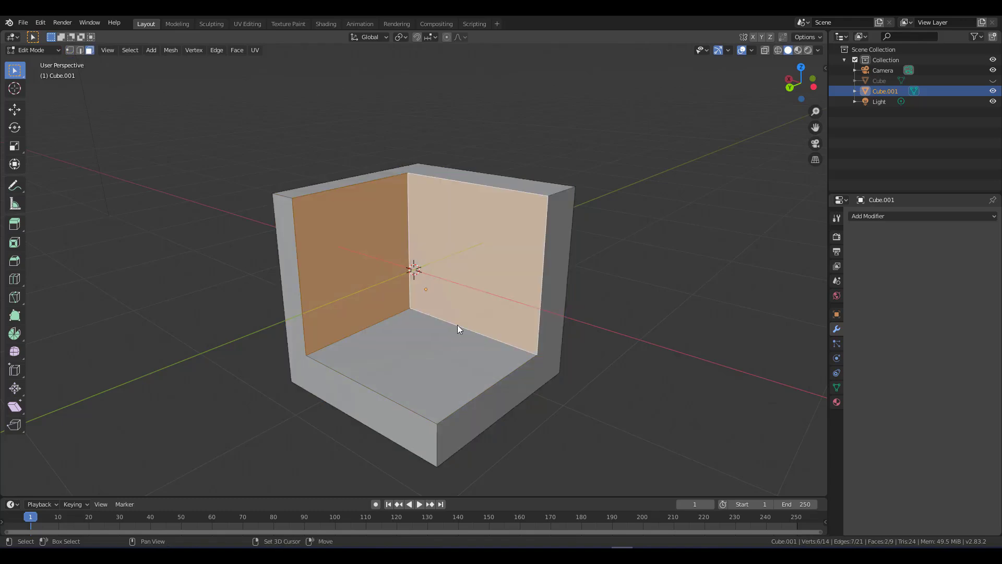
shift+click(450, 355)
key(x)
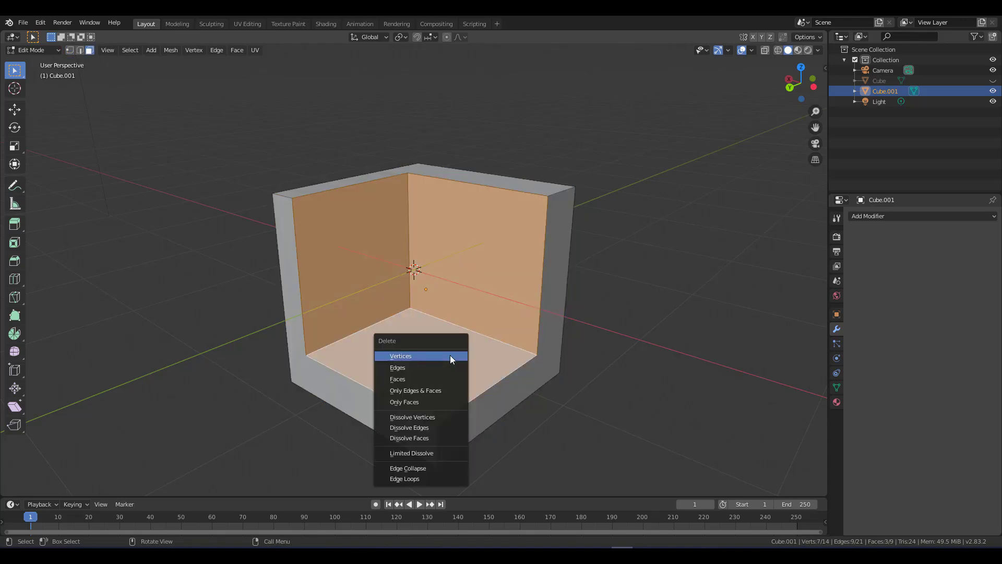
click(434, 378)
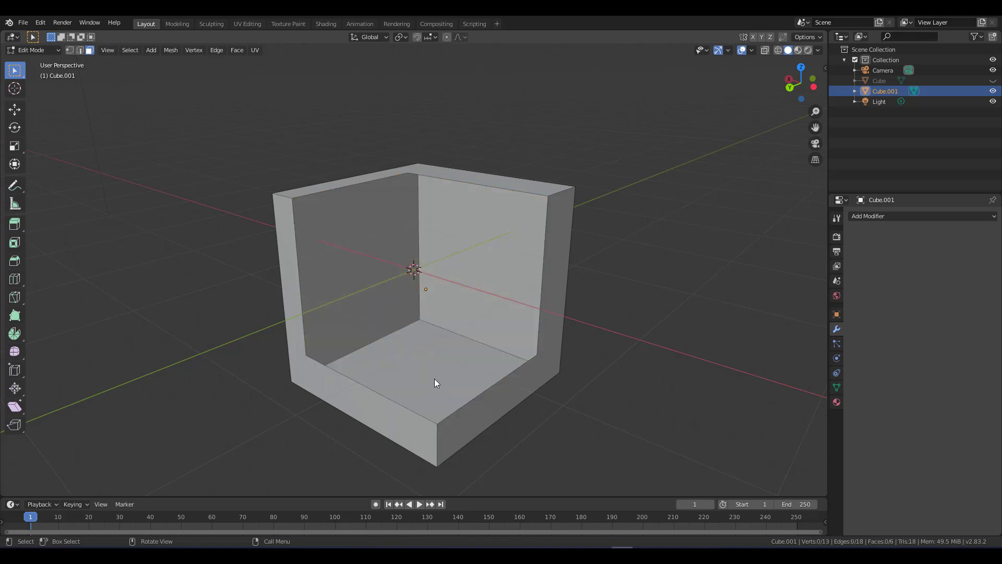
mouse_move(478, 344)
middle_down()
mouse_move(557, 362)
mouse_move(454, 366)
mouse_move(416, 324)
mouse_move(413, 348)
mouse_move(467, 355)
middle_up()
key(ctrl+z)
shift+click(468, 355)
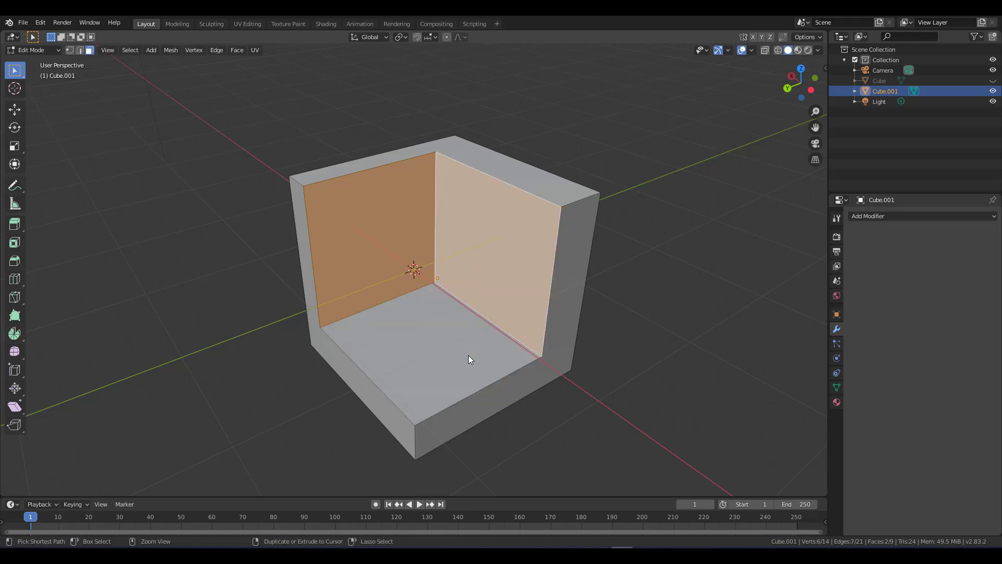
key(ctrl+z)
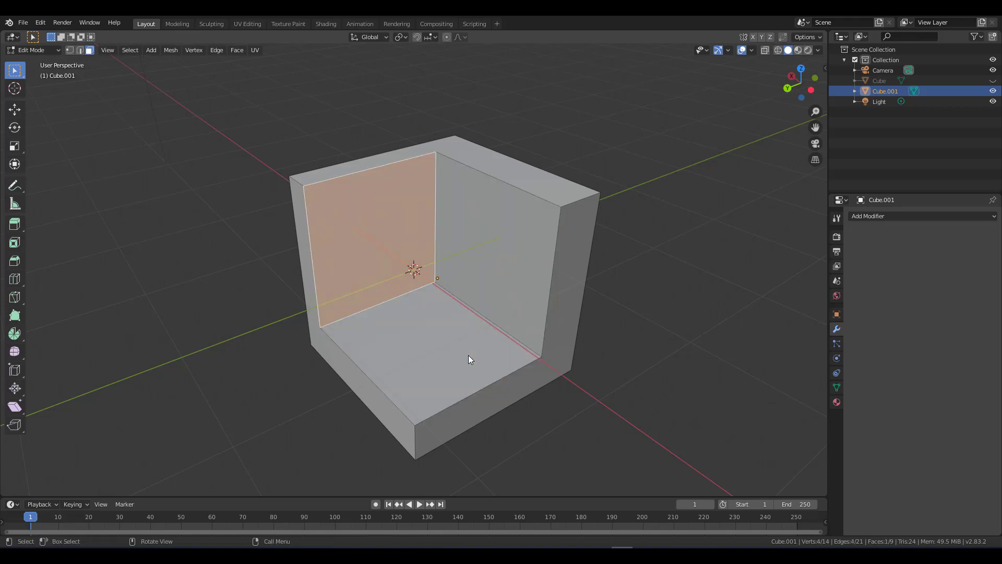
key(a)
key(Tab)
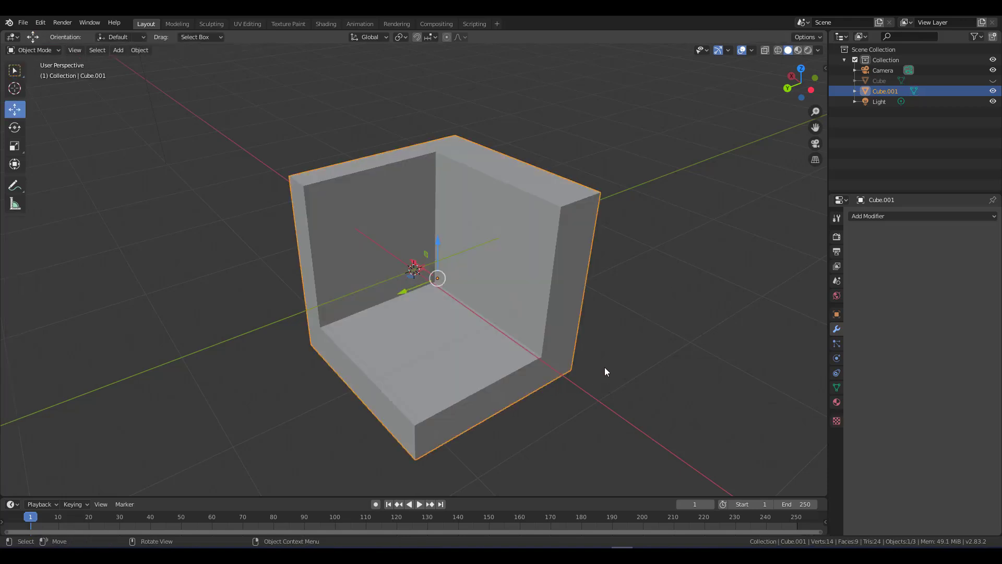
Step: Raise Cube.001 higher along the Z axis
middle_drag(605, 371, 582, 359)
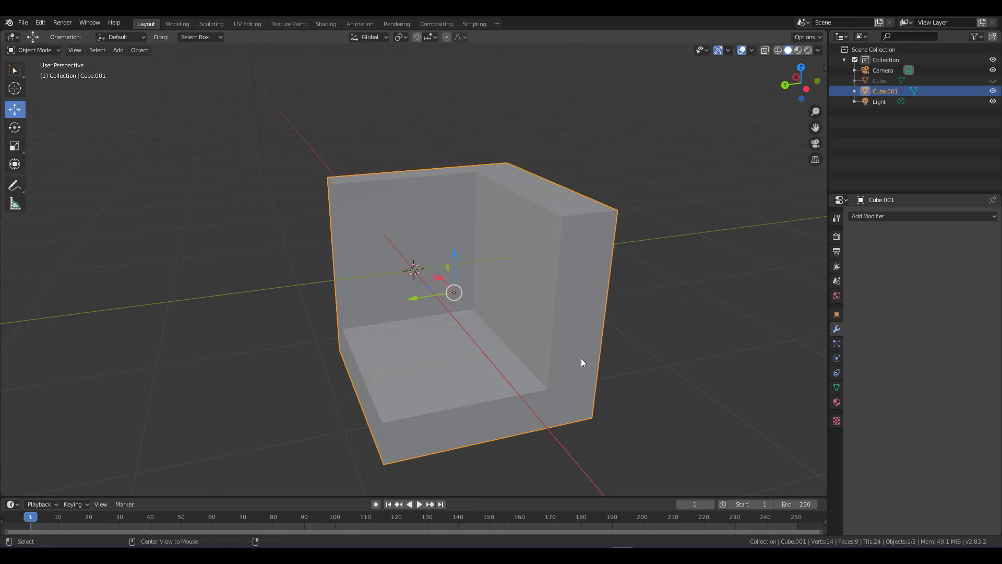
key(alt)
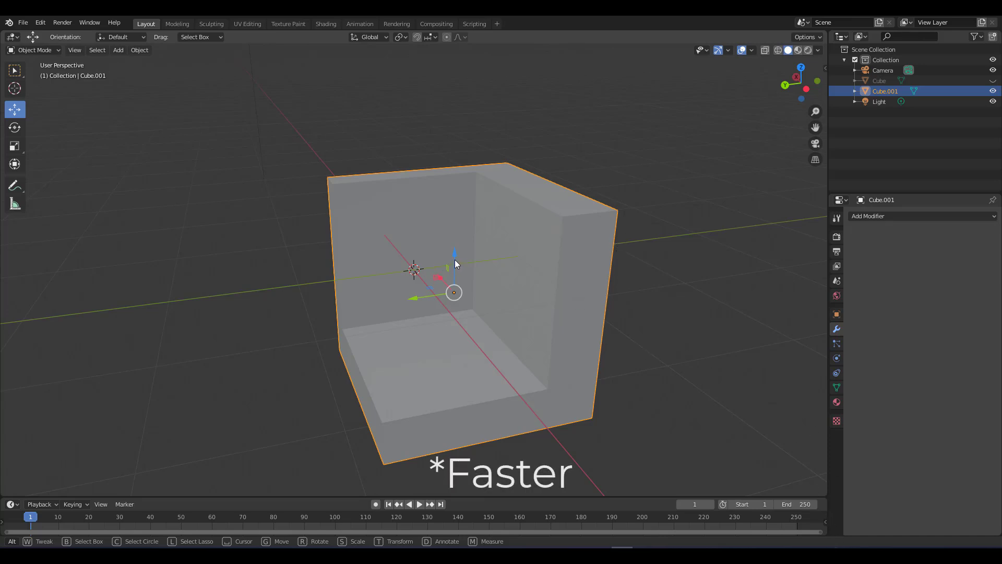
drag(455, 259, 701, 235)
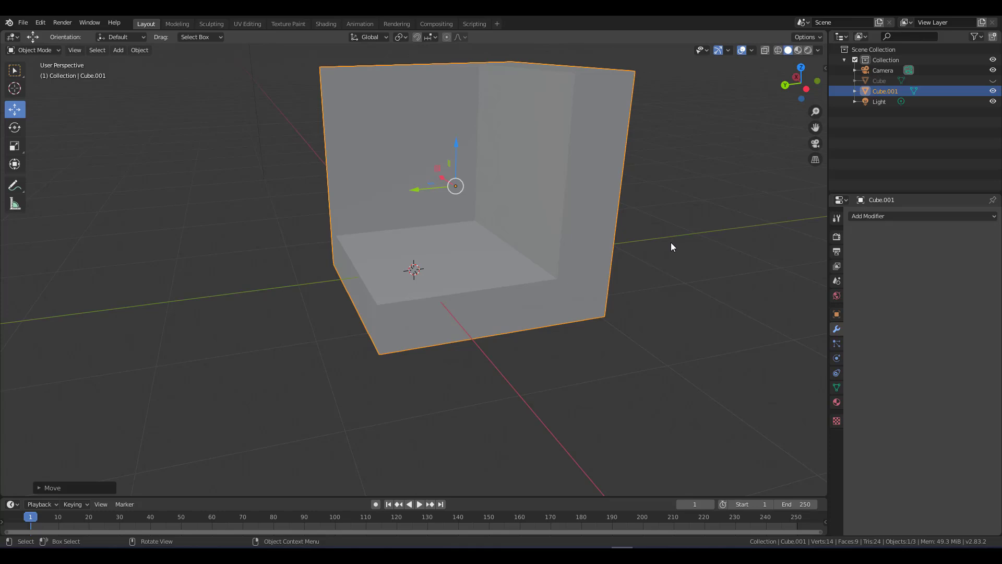
shift+middle_drag(672, 249, 634, 339)
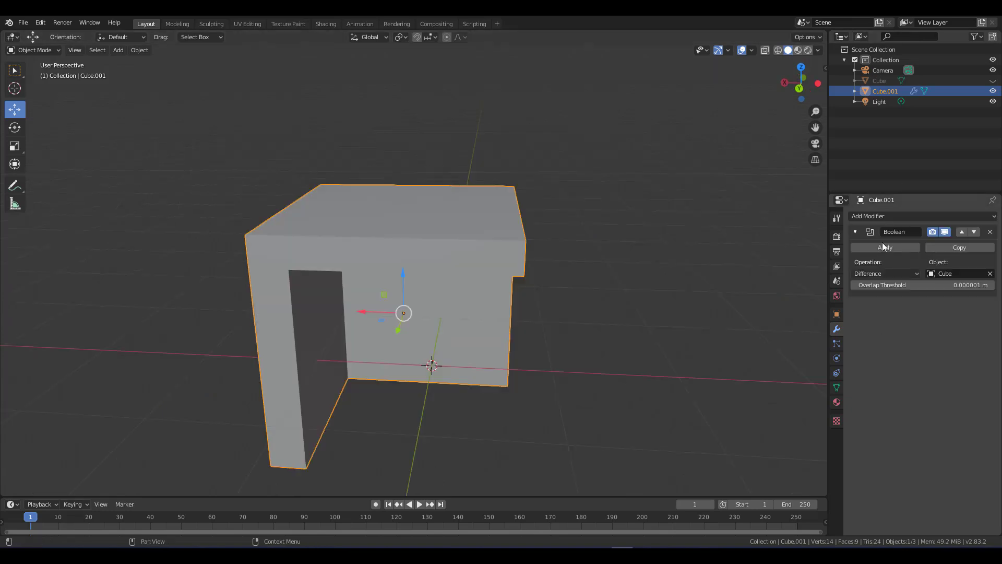
Step: In Blender, move Cube.001 up along Z and across along X
scroll(503, 349, down, 3)
scroll(503, 345, up, 2)
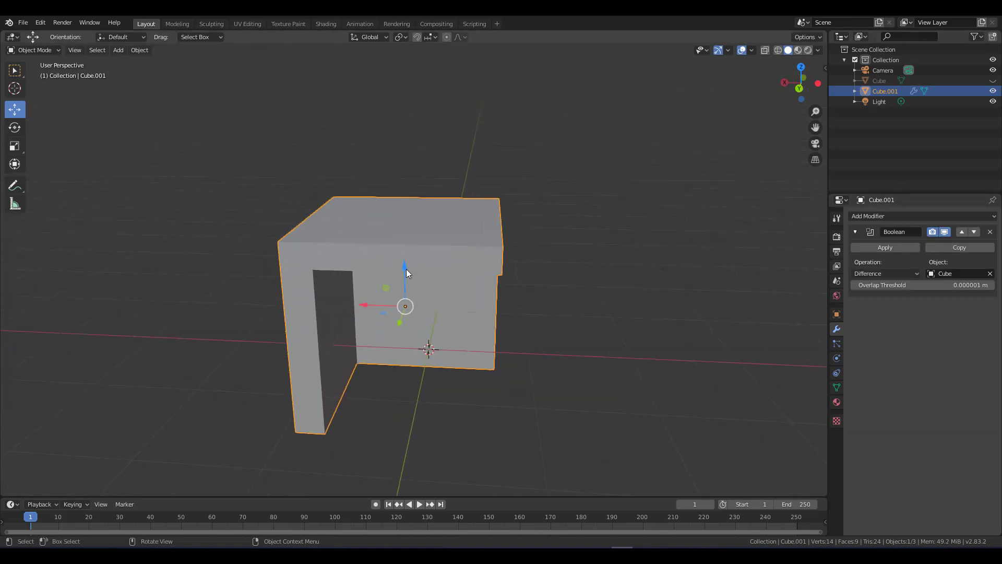
drag(405, 269, 415, 233)
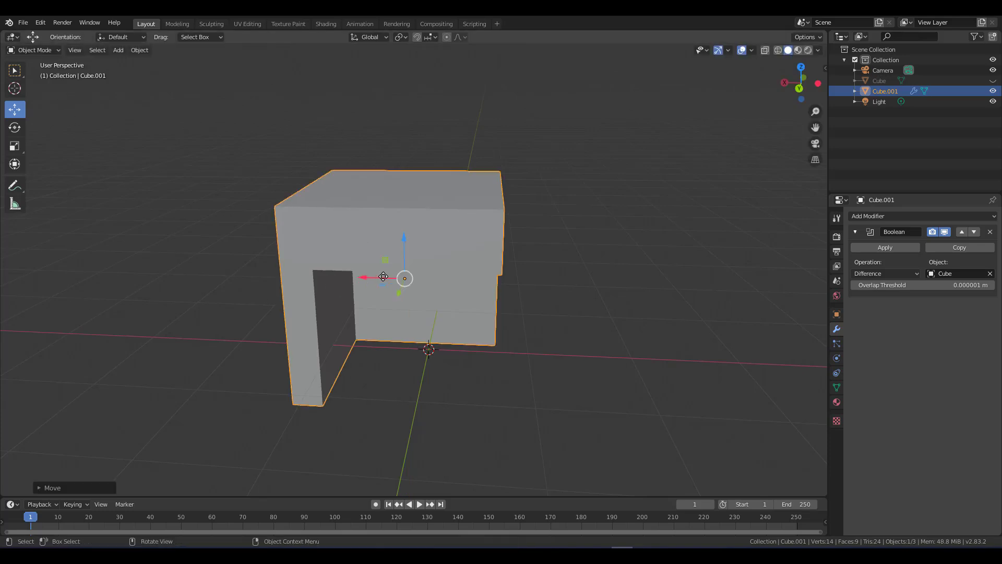
drag(383, 276, 373, 340)
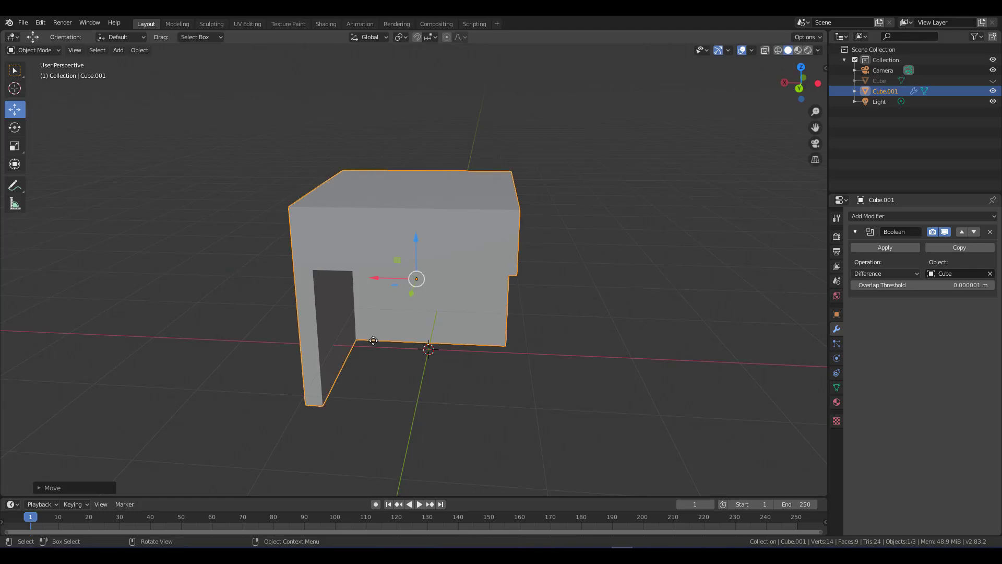
middle_drag(373, 341, 410, 345)
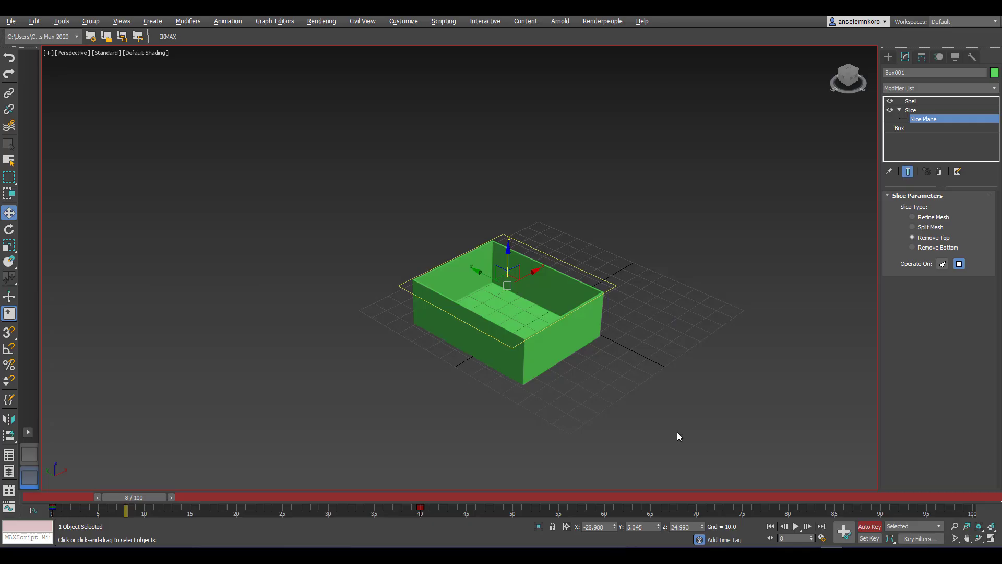
Step: In 3ds Max, start a New All scene, discarding the unsaved box scene
click(11, 21)
mouse_move(46, 41)
click(138, 39)
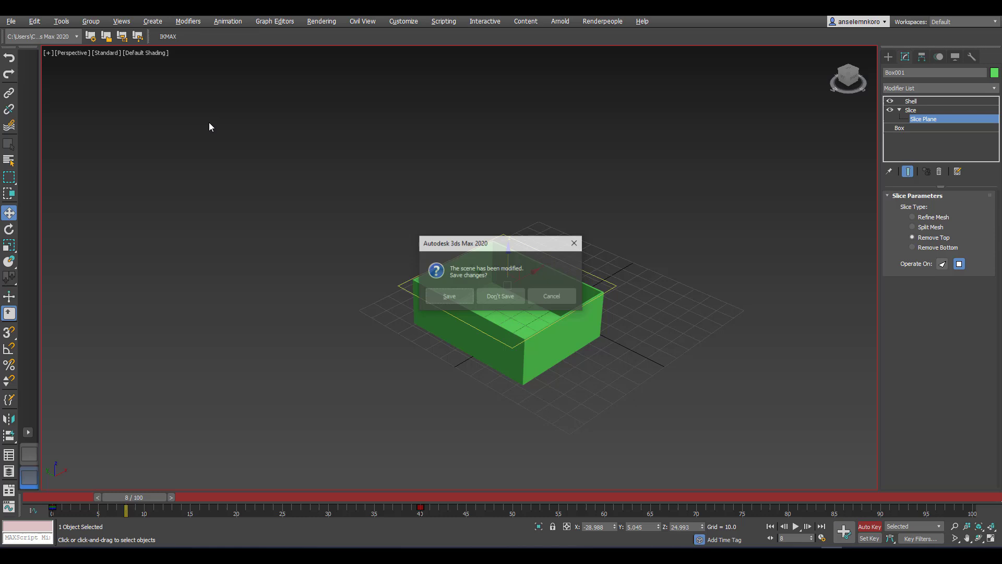
click(503, 296)
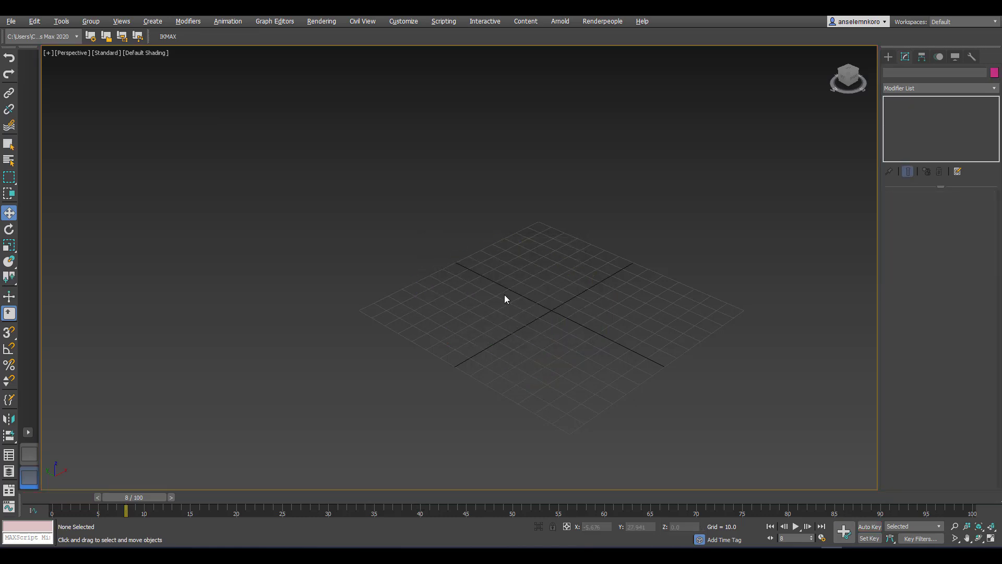
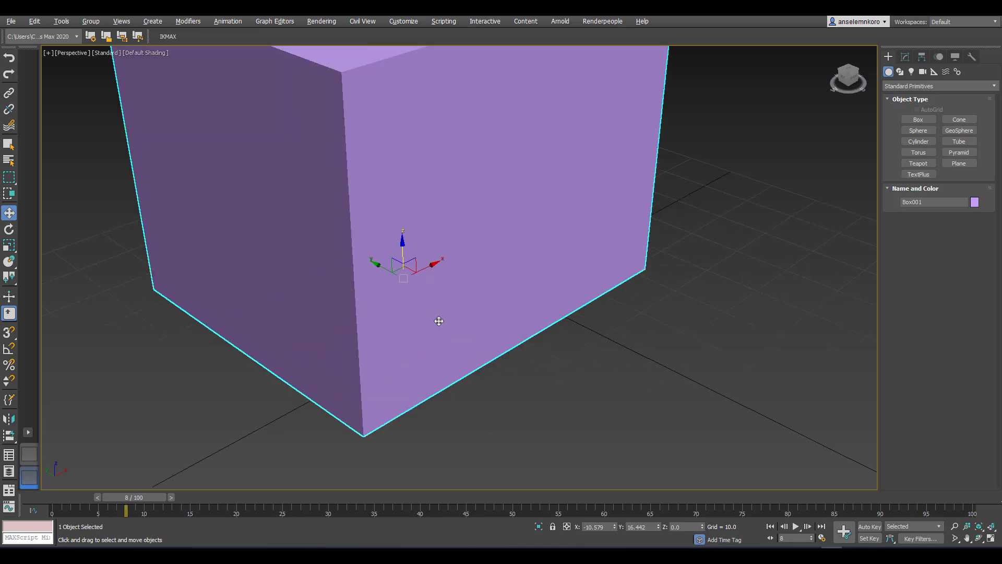
Step: Shift-drag the purple box to clone a Copy named Box002
scroll(439, 320, down, 1)
middle_drag(497, 291, 499, 325)
mouse_move(480, 370)
middle_down()
mouse_move(526, 369)
mouse_move(487, 365)
middle_up()
shift+drag(534, 392, 746, 488)
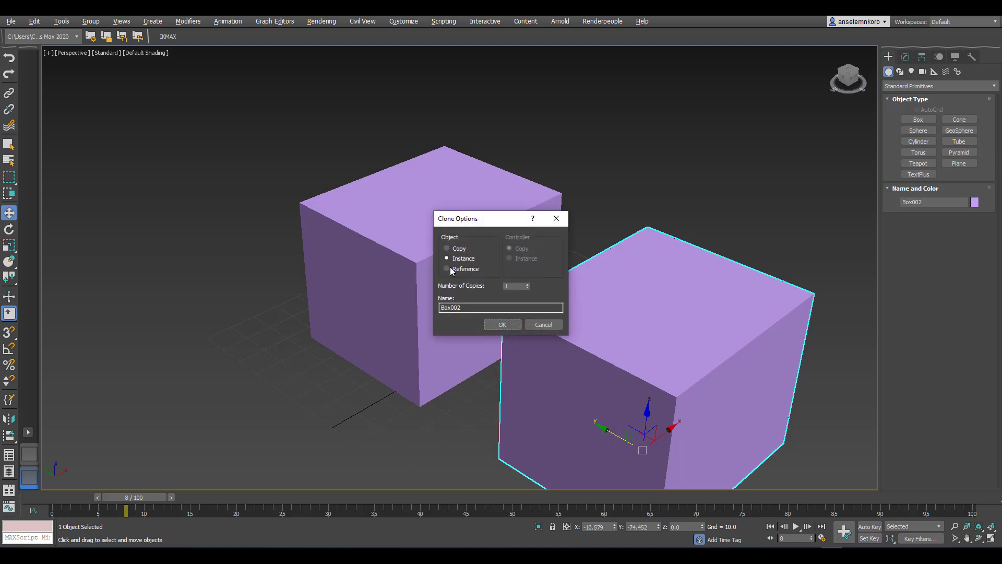
click(502, 325)
Step: Nudge Box002 until it sits right beside Box001
scroll(589, 324, down, 3)
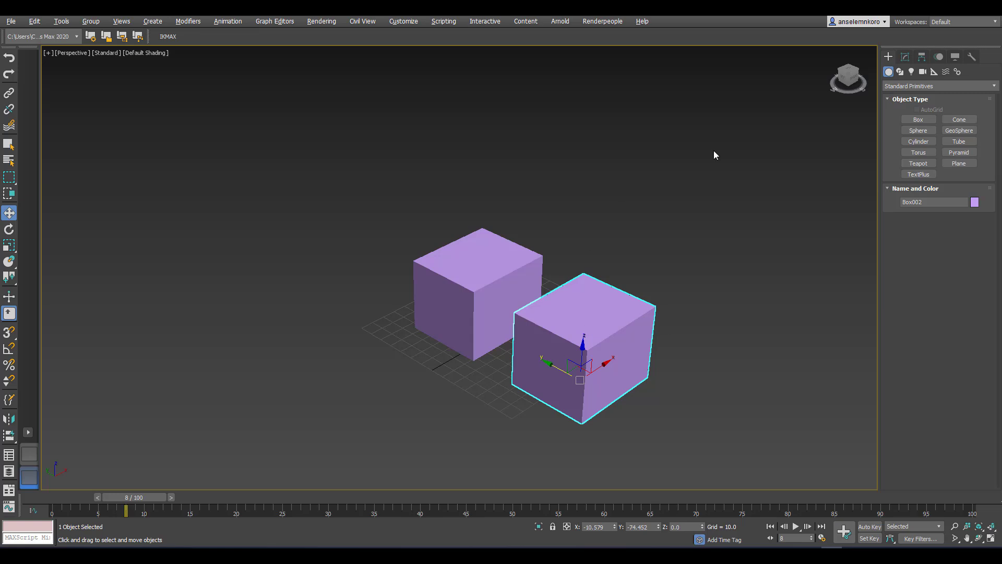
click(904, 58)
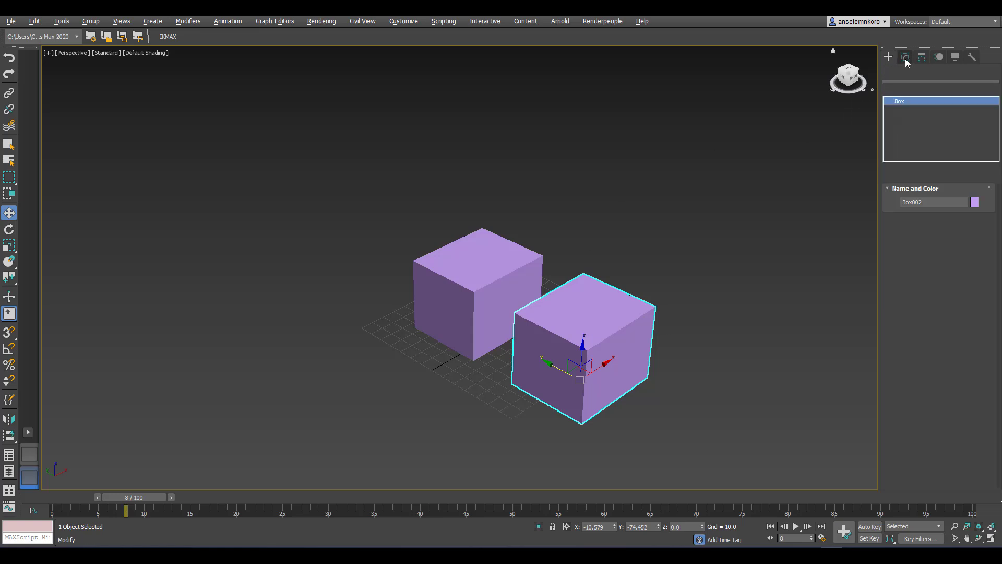
click(500, 252)
click(600, 305)
click(500, 256)
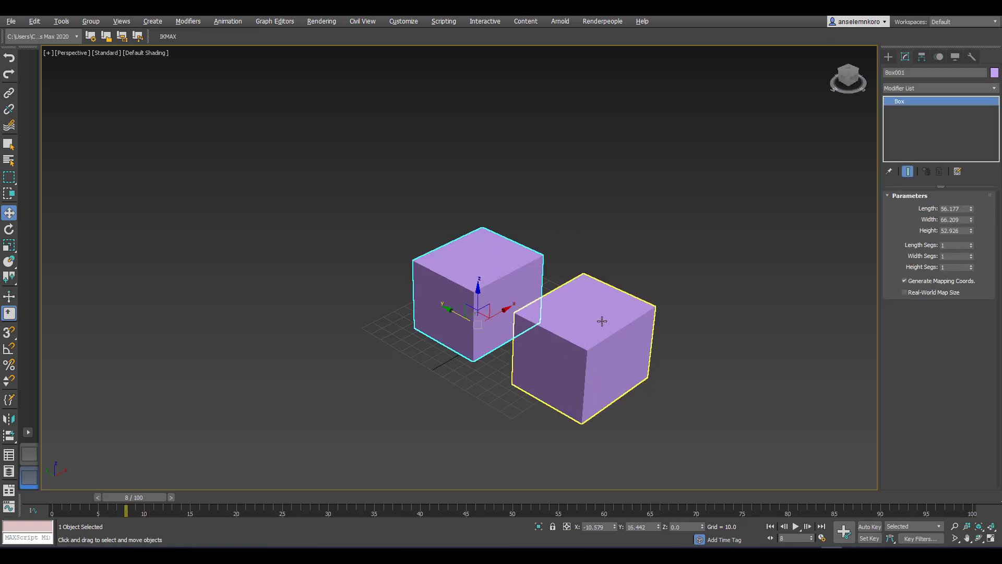
click(602, 321)
mouse_move(584, 294)
mouse_down()
mouse_move(548, 283)
mouse_move(584, 301)
mouse_up()
mouse_move(521, 315)
middle_down()
mouse_move(572, 335)
mouse_move(497, 321)
mouse_move(572, 340)
mouse_move(510, 325)
middle_up()
scroll(542, 330, up, 2)
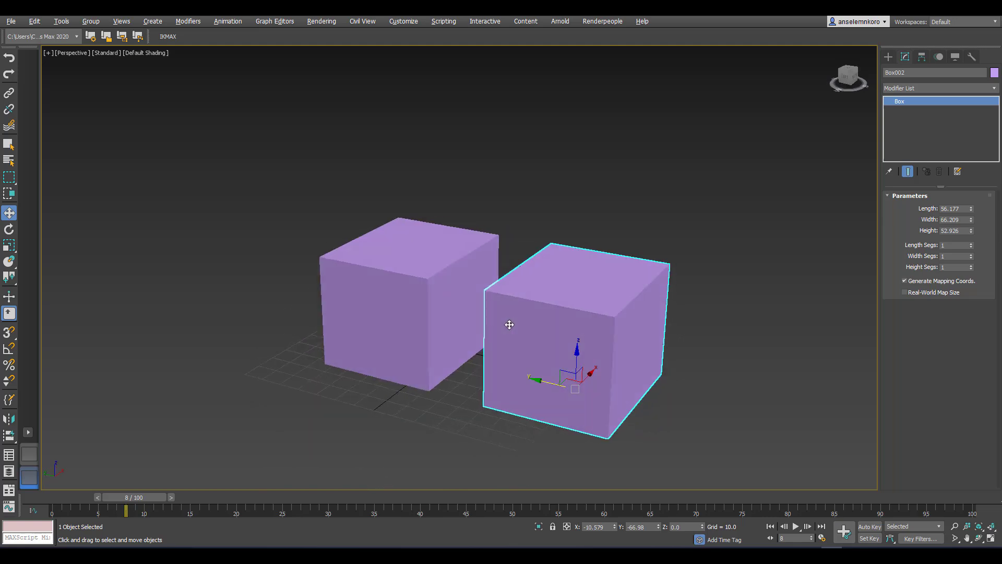
Step: Make Box002 a Boolean compound object from the Compound Objects category
click(552, 216)
click(887, 58)
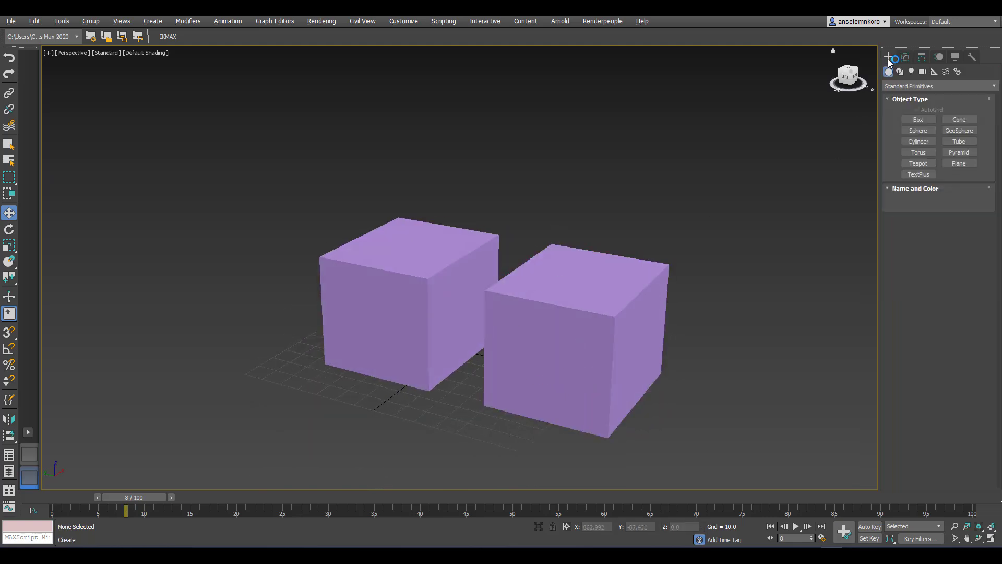
click(922, 85)
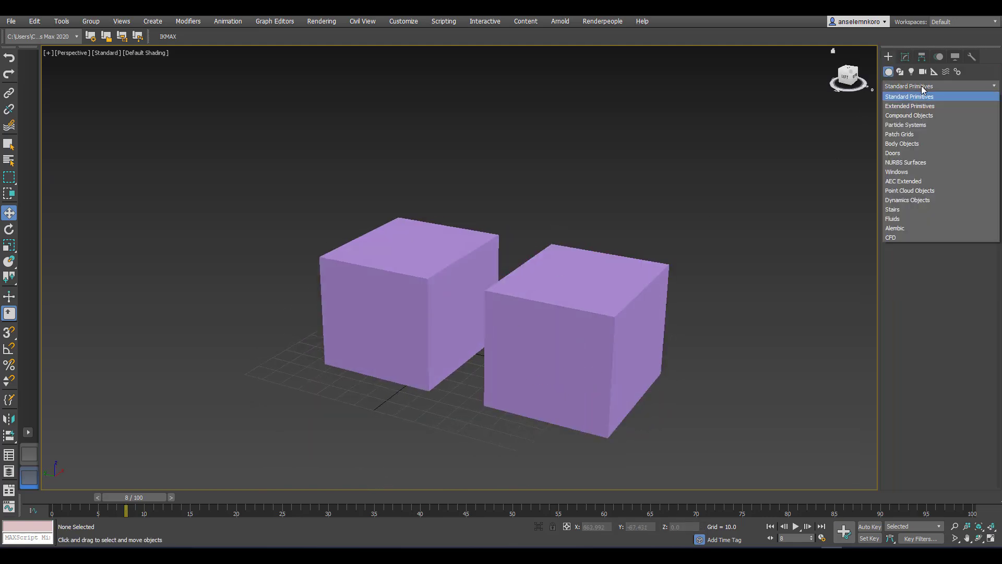
click(900, 116)
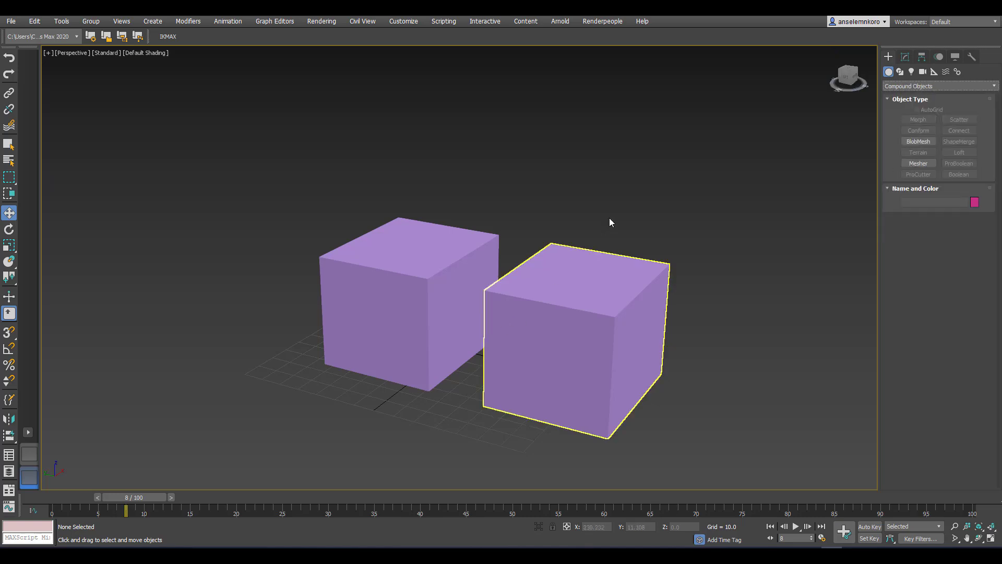
click(582, 327)
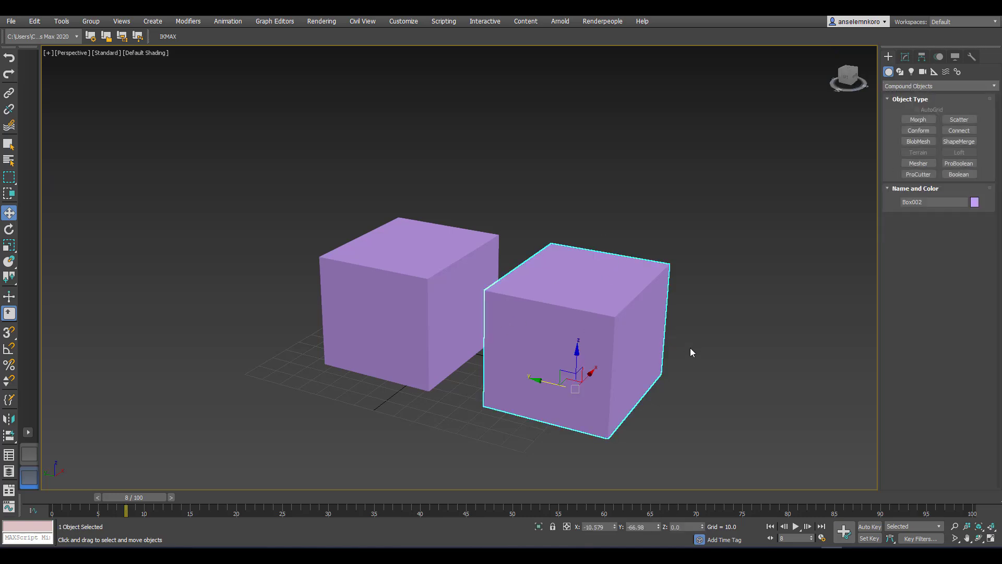
click(958, 174)
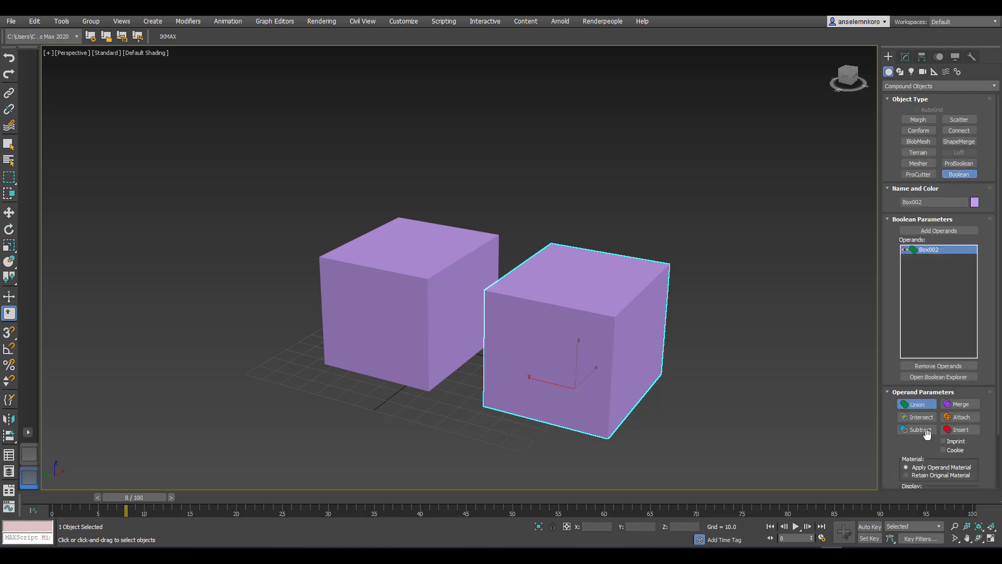
Step: Set Subtract, add Box001 as an operand, then undo that subtraction
click(921, 431)
click(923, 300)
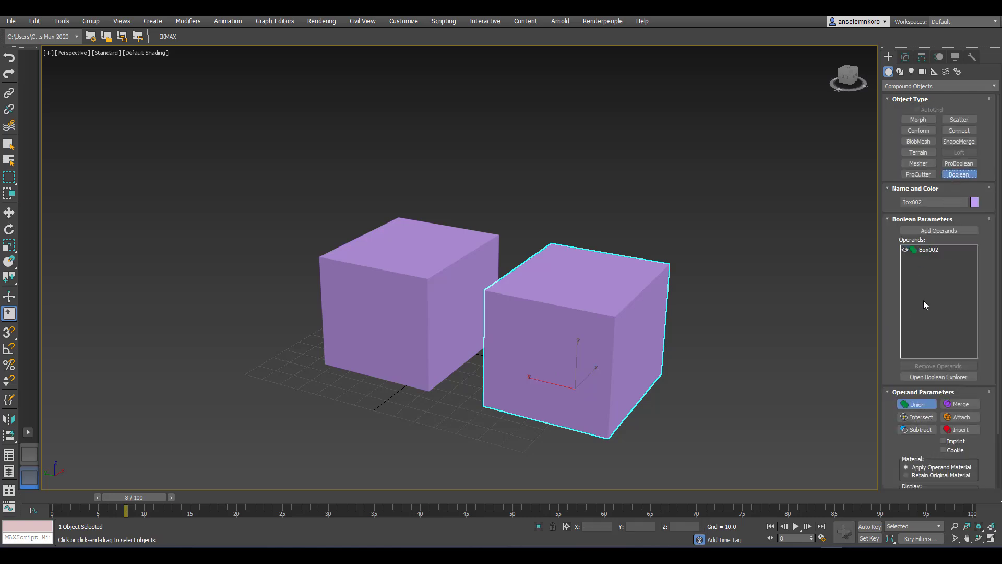
click(921, 417)
click(921, 430)
click(921, 430)
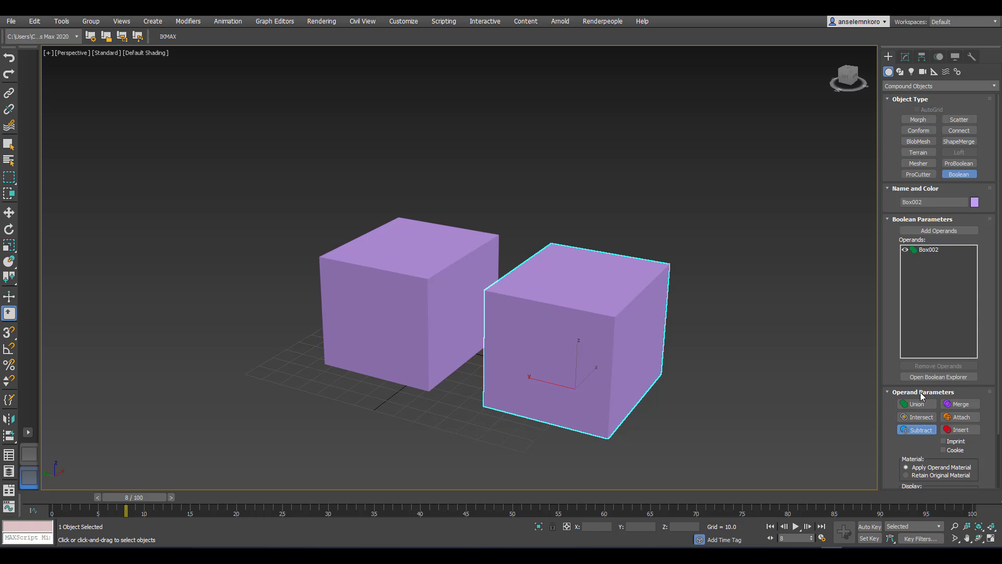
click(938, 231)
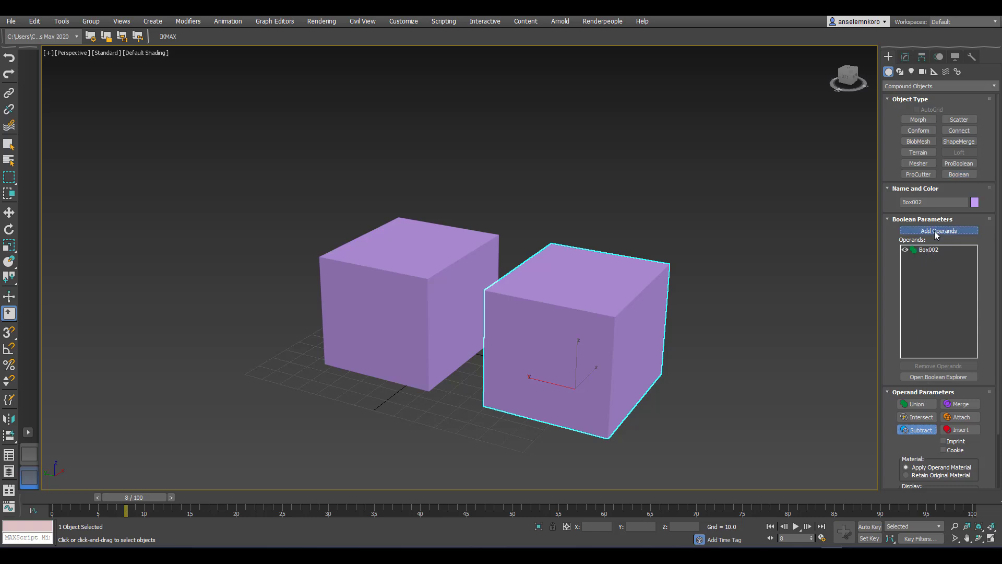
click(400, 269)
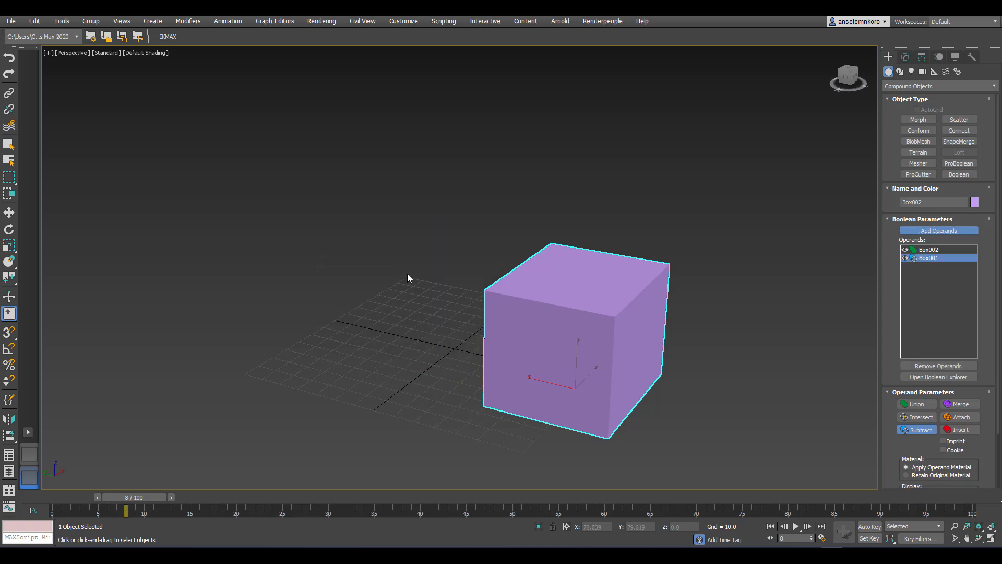
click(931, 250)
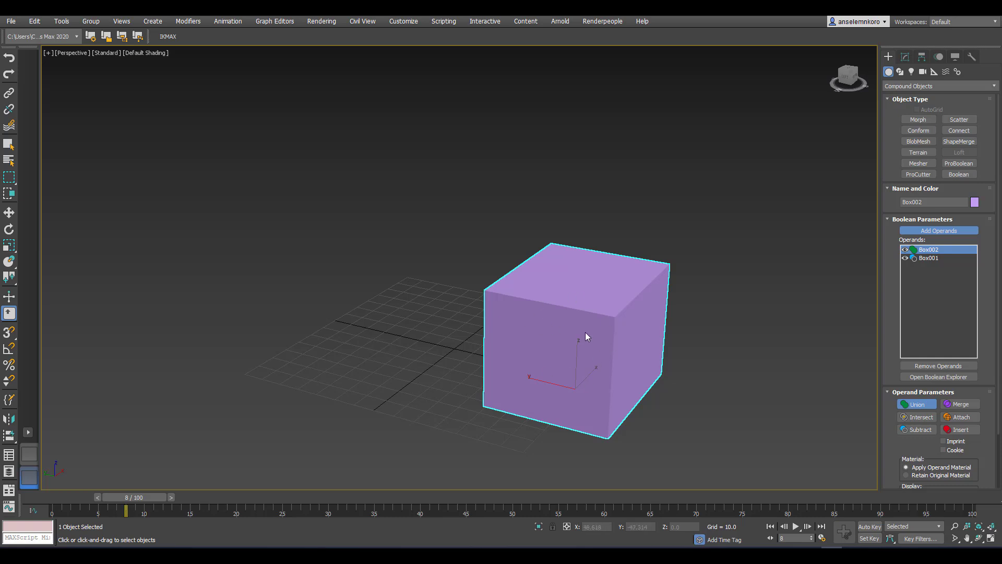
key(ctrl+z)
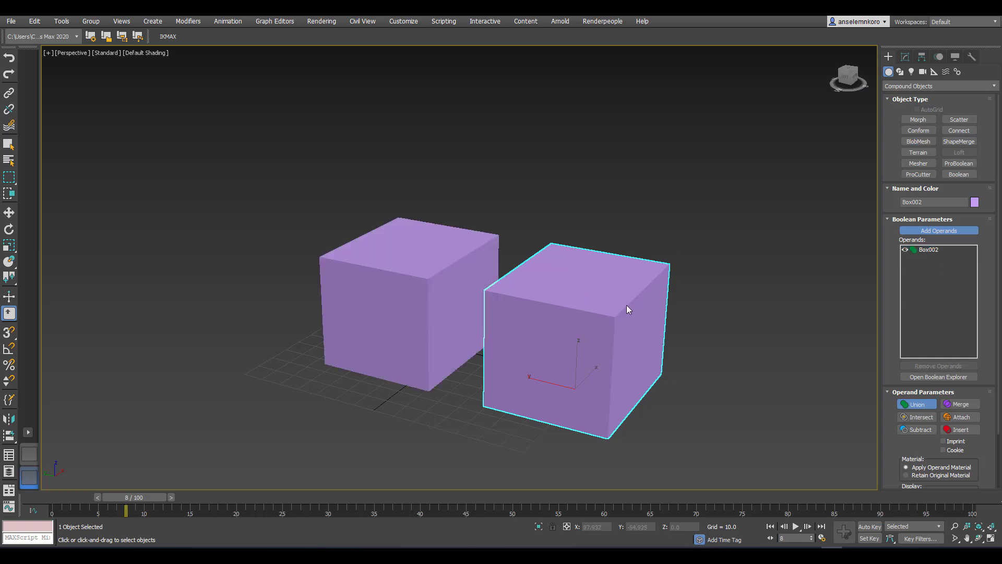
Step: Move Box002 into Box001 so they overlap and show its Boolean settings
click(9, 213)
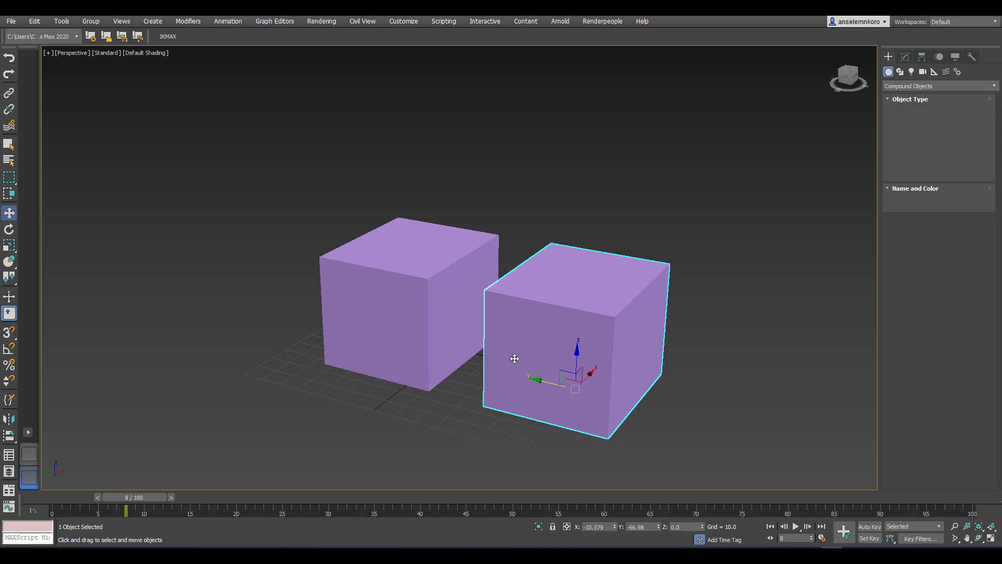
drag(531, 378, 490, 323)
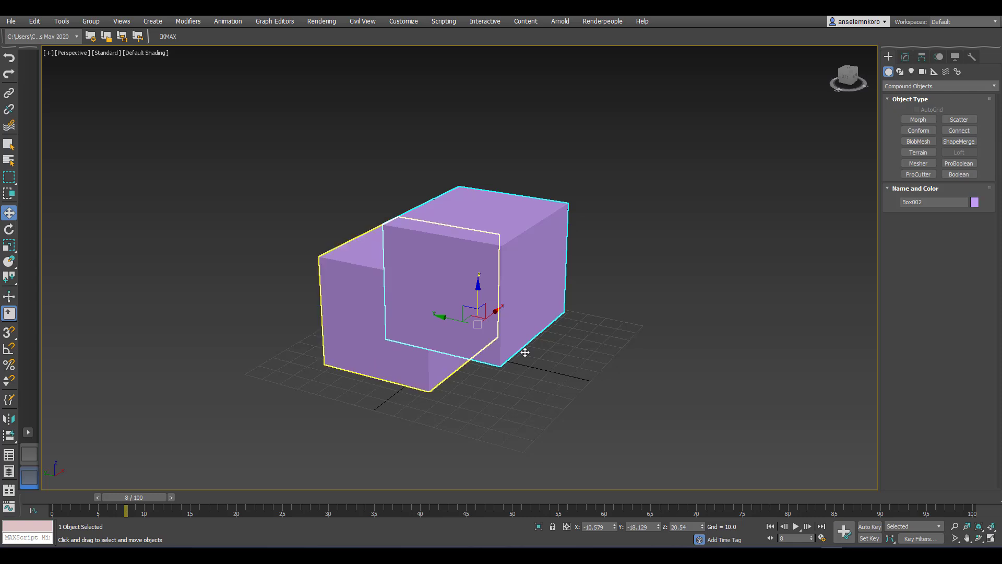
click(905, 59)
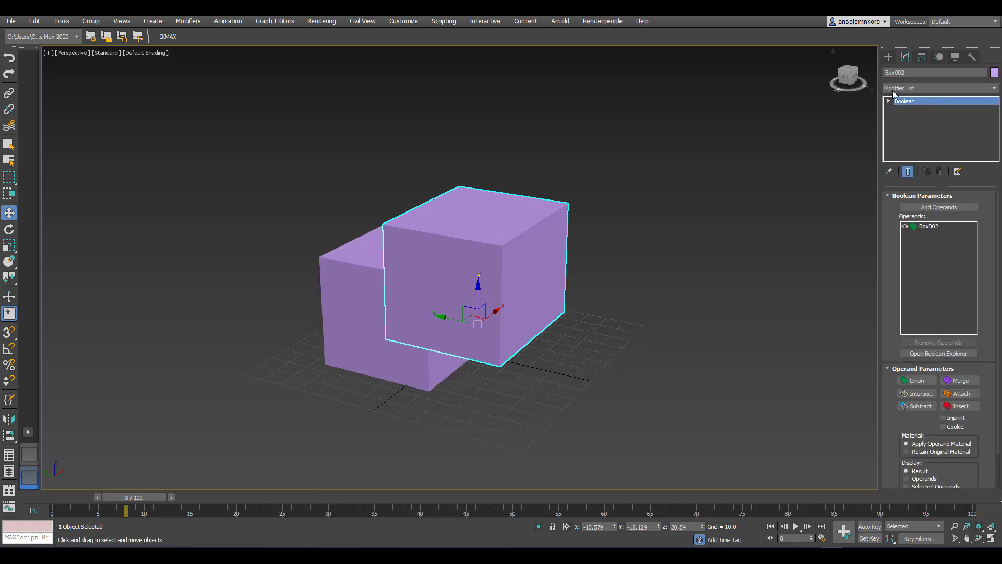
Step: Browse the B entries of the Modifier List without adding any, then orbit the view
click(896, 89)
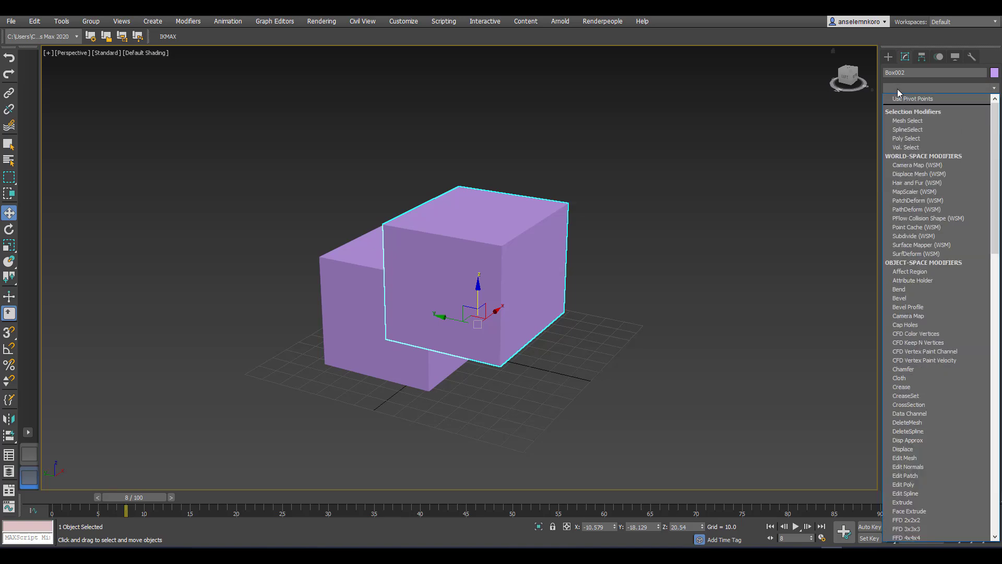
key(b)
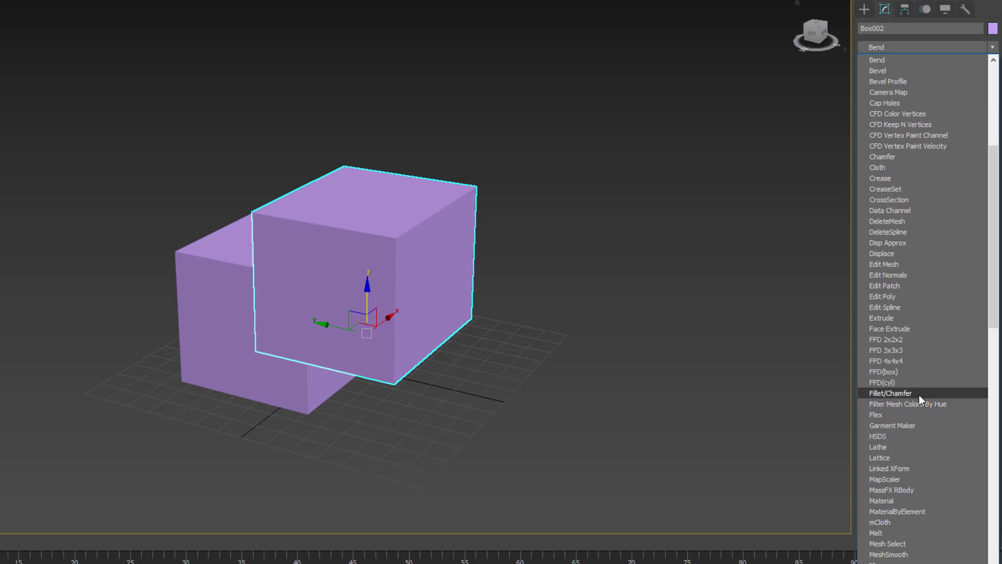
key(b)
key(b)
key(b)
key(b)
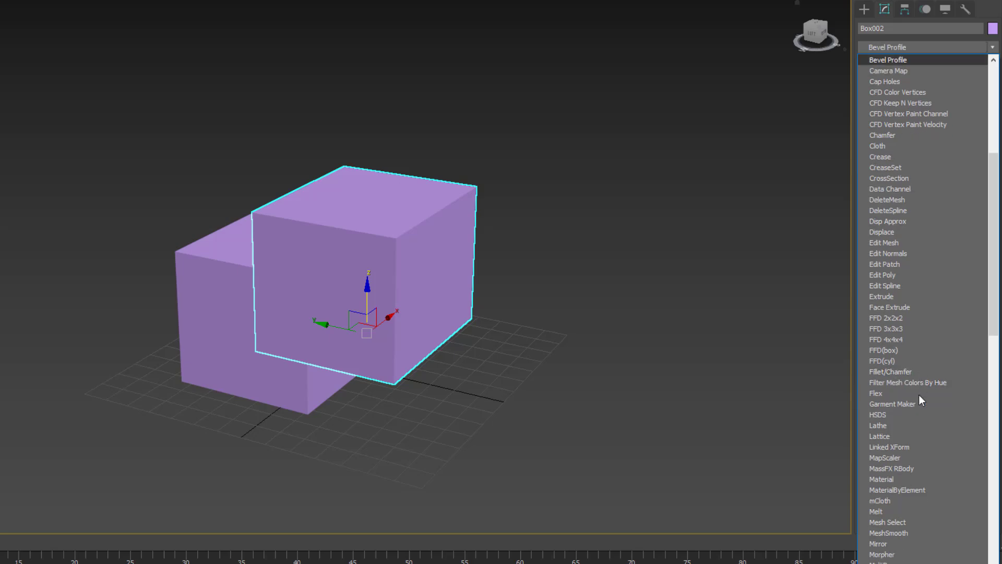
key(b)
key(b)
click(714, 208)
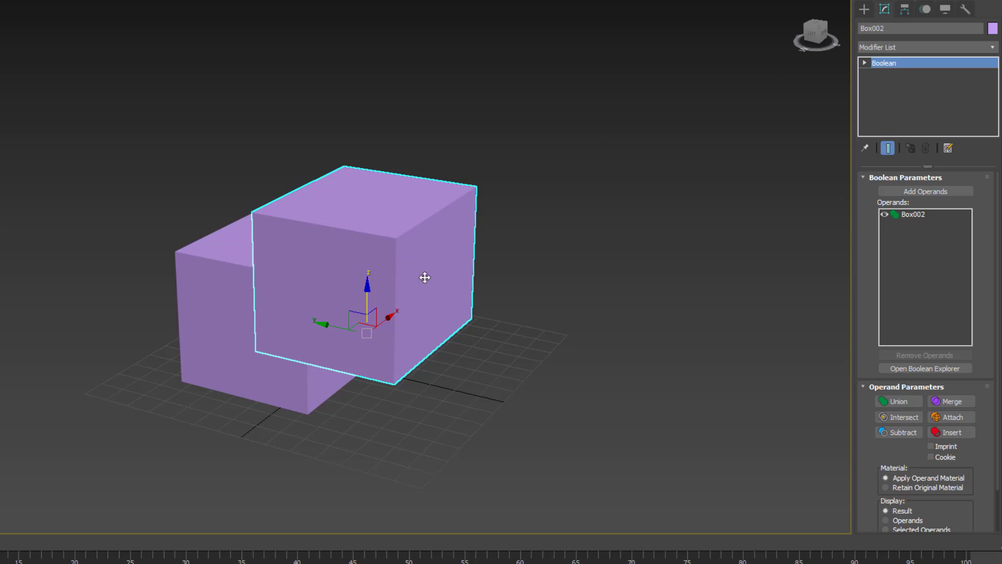
alt+middle_drag(441, 316, 493, 347)
scroll(493, 348, up, 4)
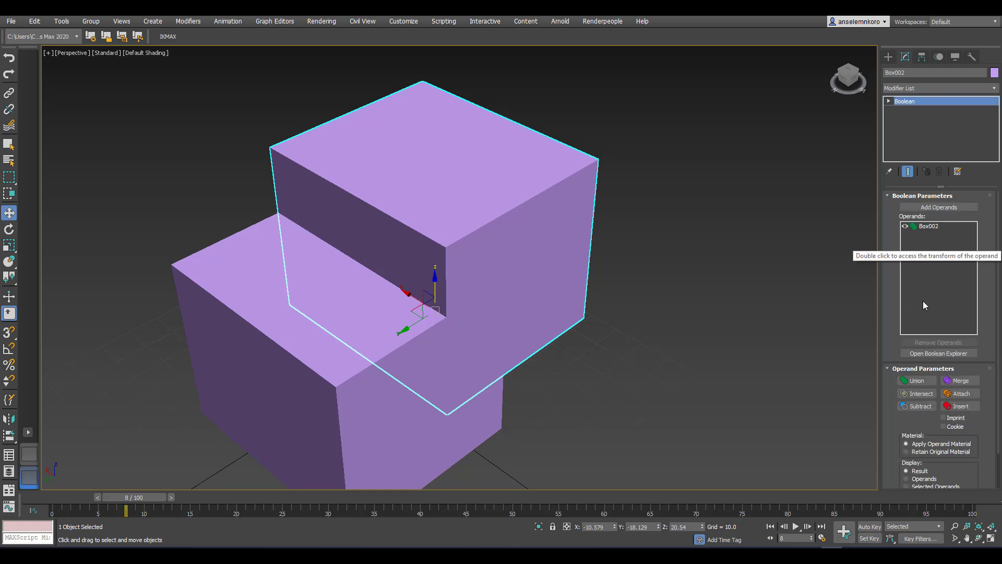
Step: Subtract Box001 from Box002 to cut a notch into the purple box
click(916, 407)
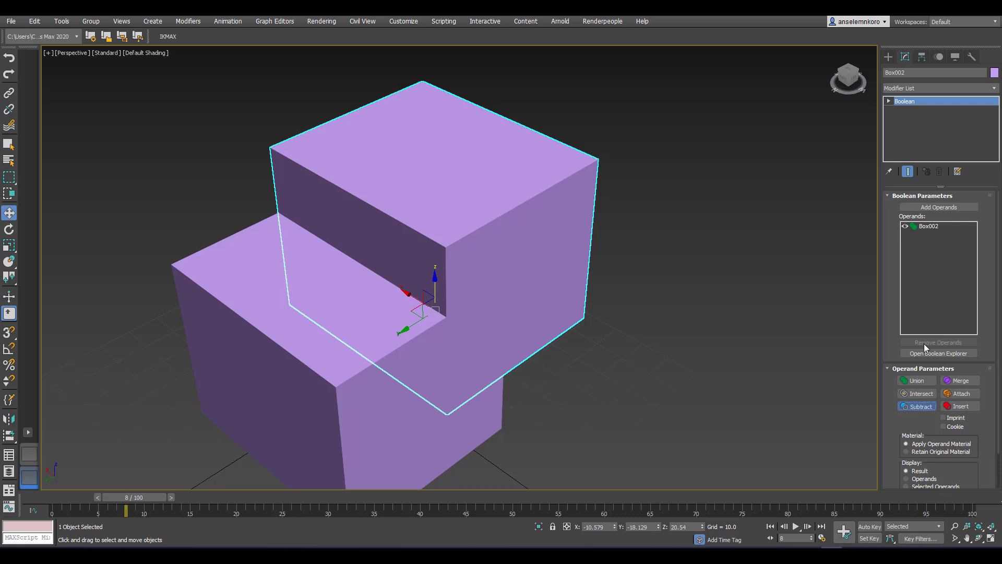
click(937, 207)
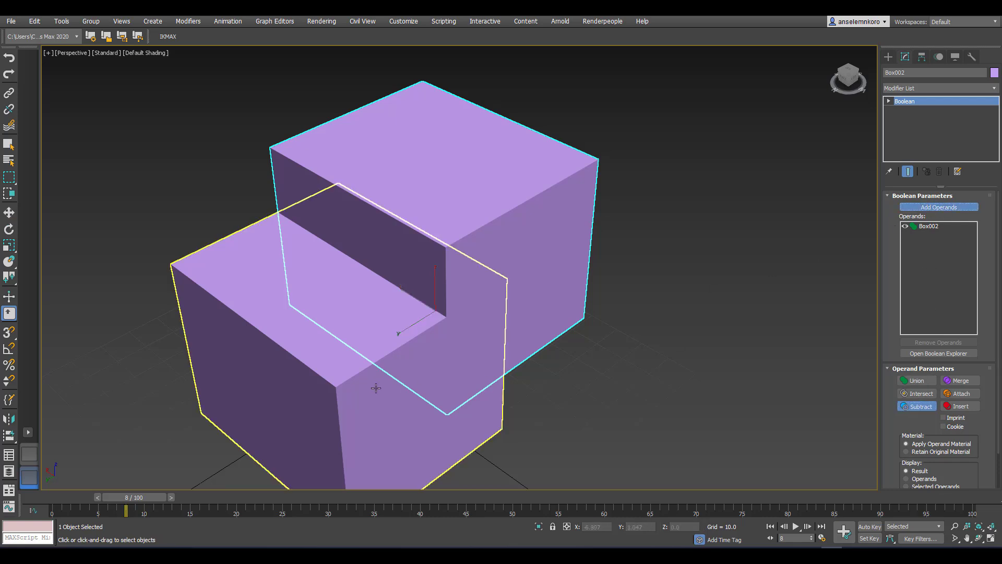
click(312, 372)
scroll(352, 383, down, 5)
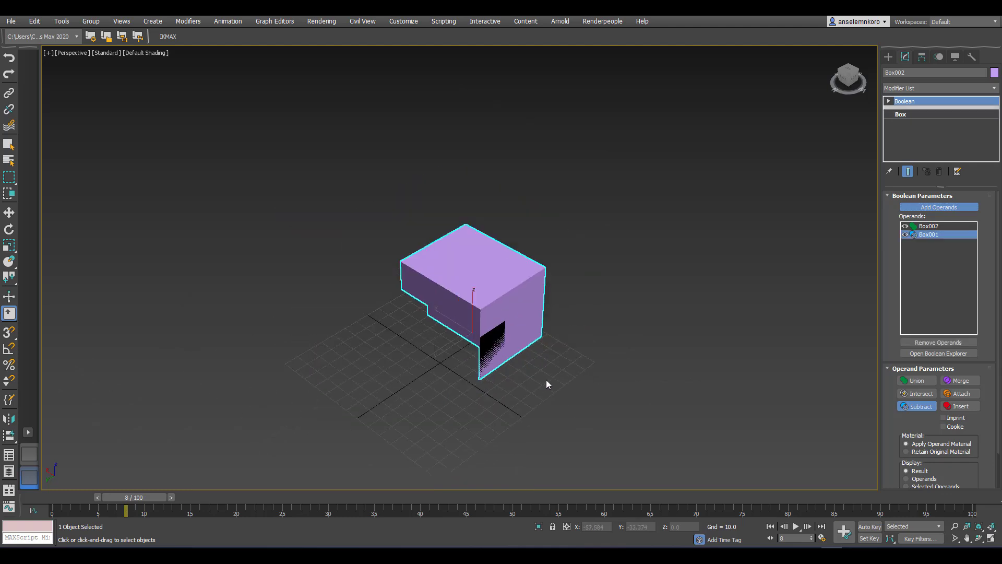
middle_drag(511, 397, 545, 340)
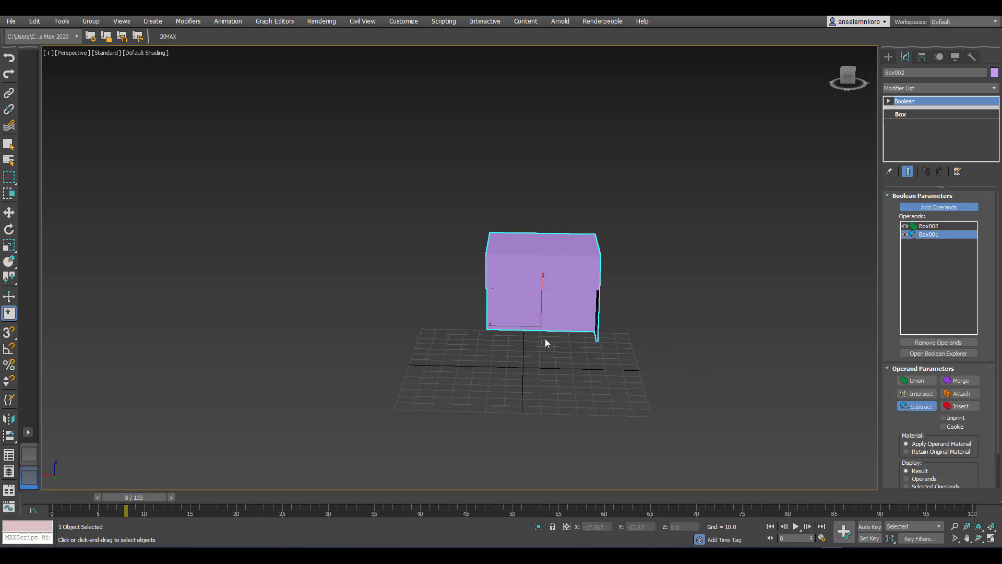
Step: Shift the notched Box002 slightly along X
scroll(545, 340, up, 3)
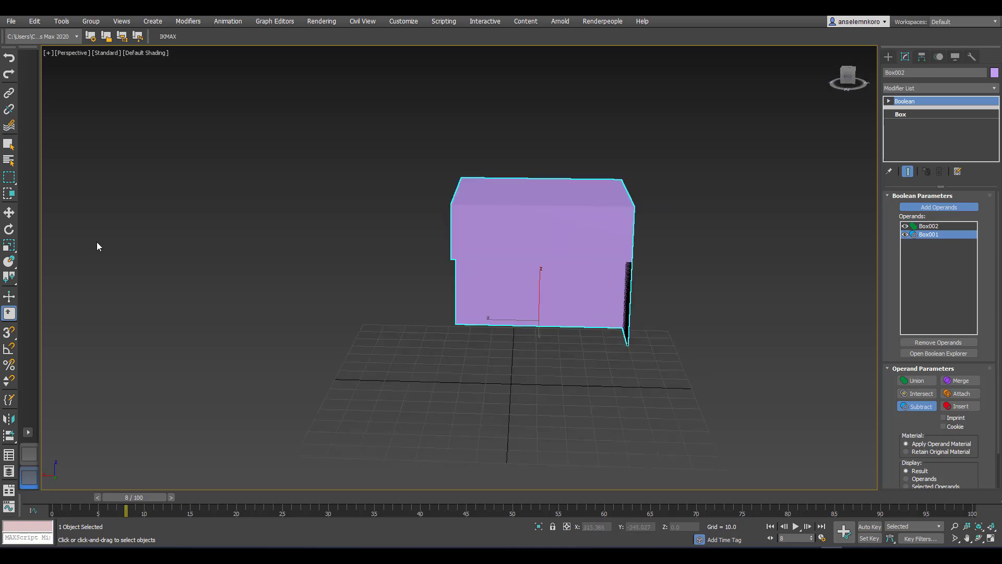
click(9, 213)
drag(492, 323, 561, 350)
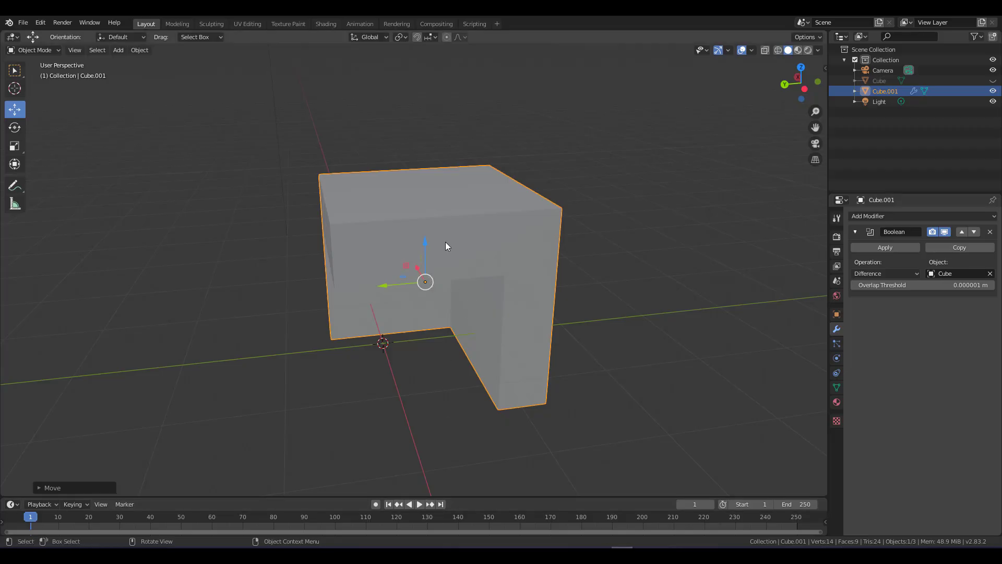
Step: Drag Cube.001 down along Z to change where the Difference Boolean cuts it
drag(425, 247, 421, 332)
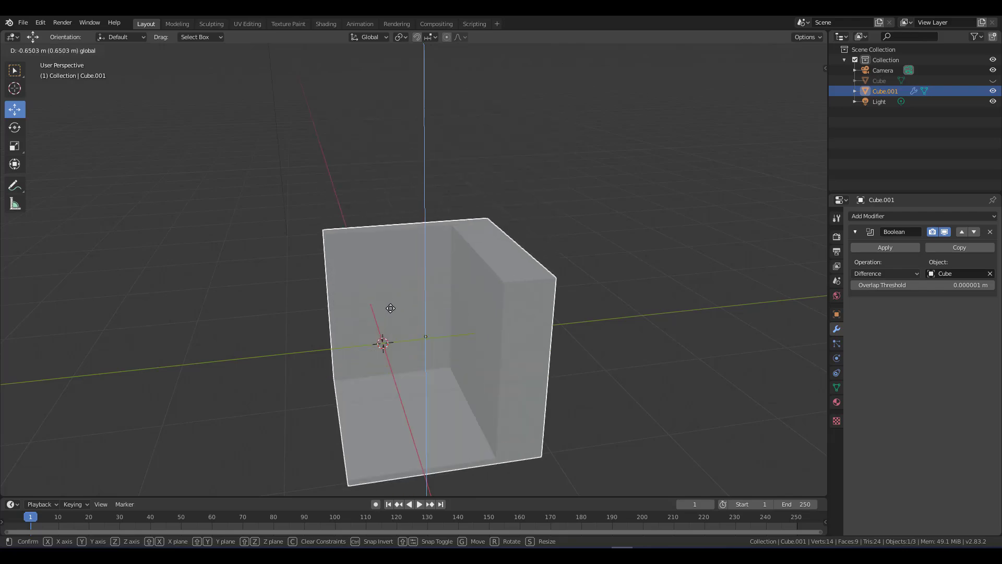
click(390, 309)
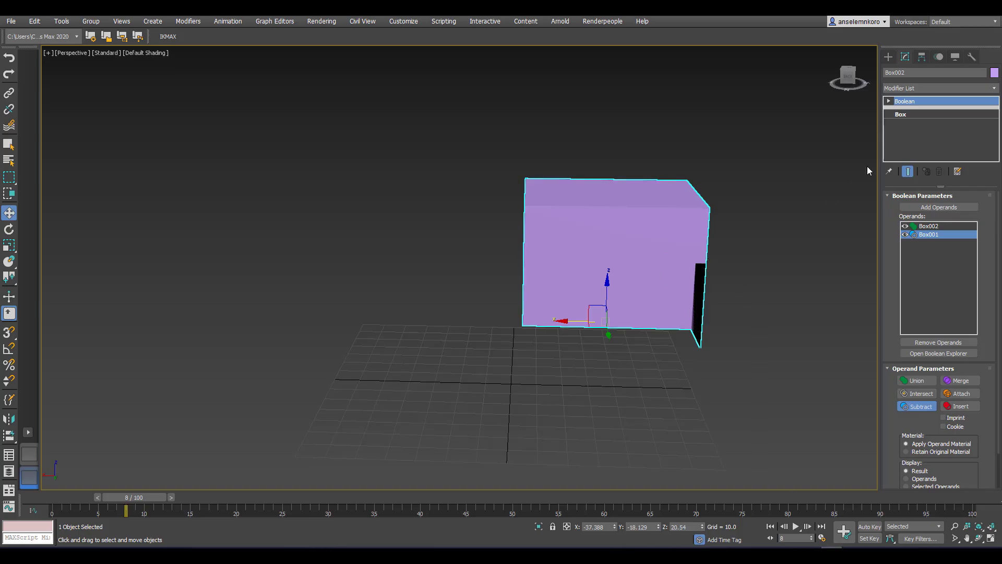
Step: Select Box002's base Box in the stack and move Box002 along X
click(903, 117)
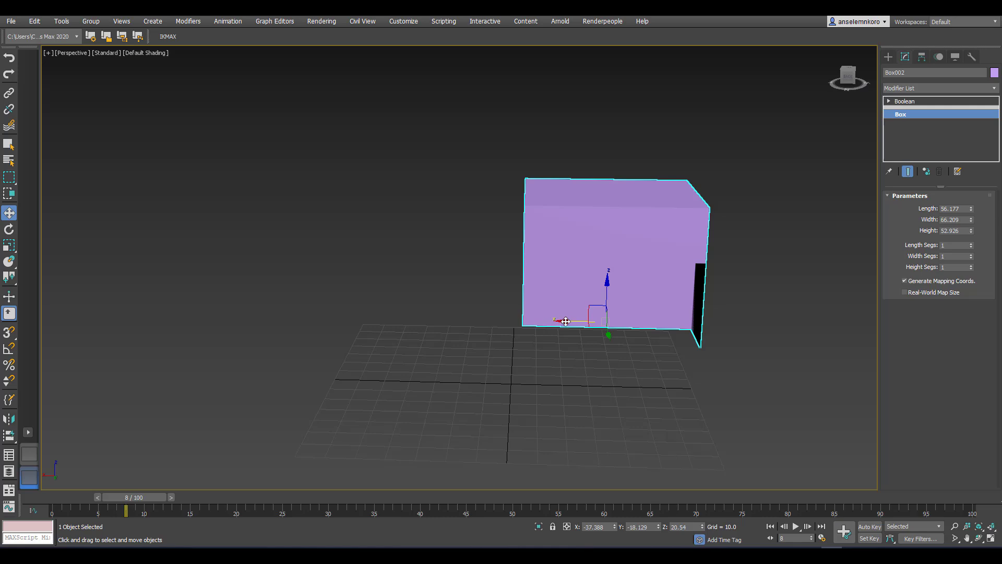
drag(565, 321, 570, 359)
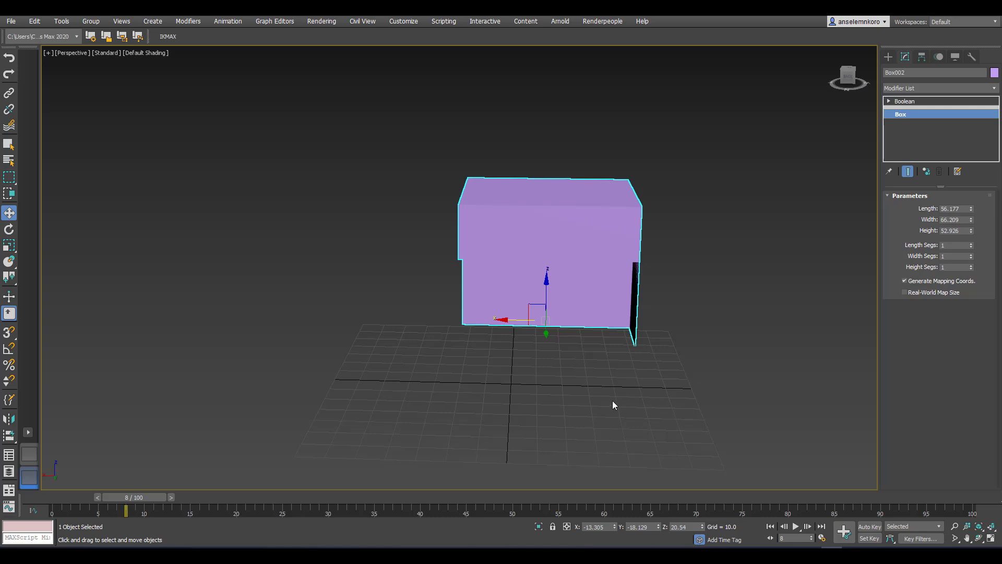
alt+middle_drag(644, 398, 624, 415)
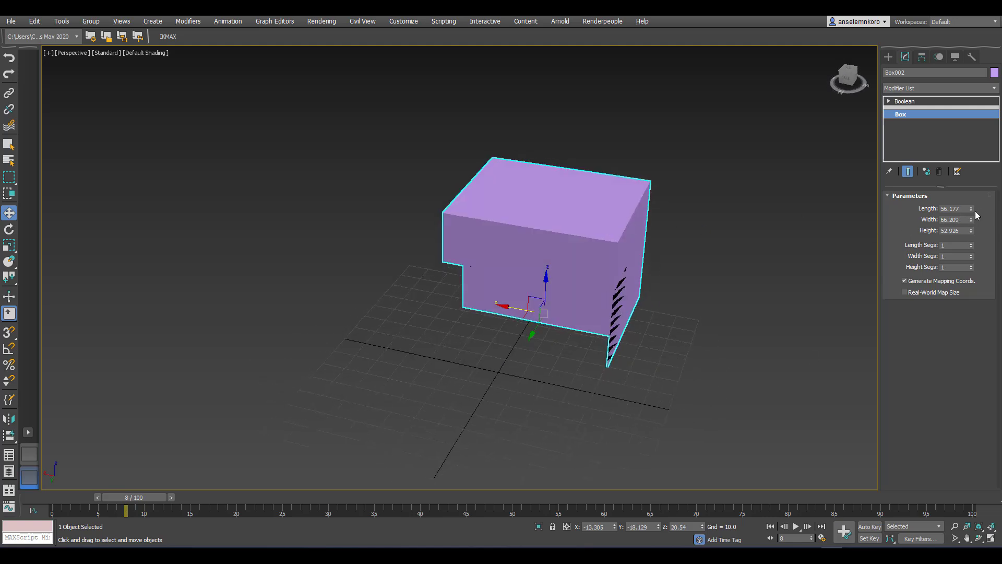
Step: Adjust Box002's Width spinner to 51.325, reshaping the Boolean notch
drag(971, 222, 929, 235)
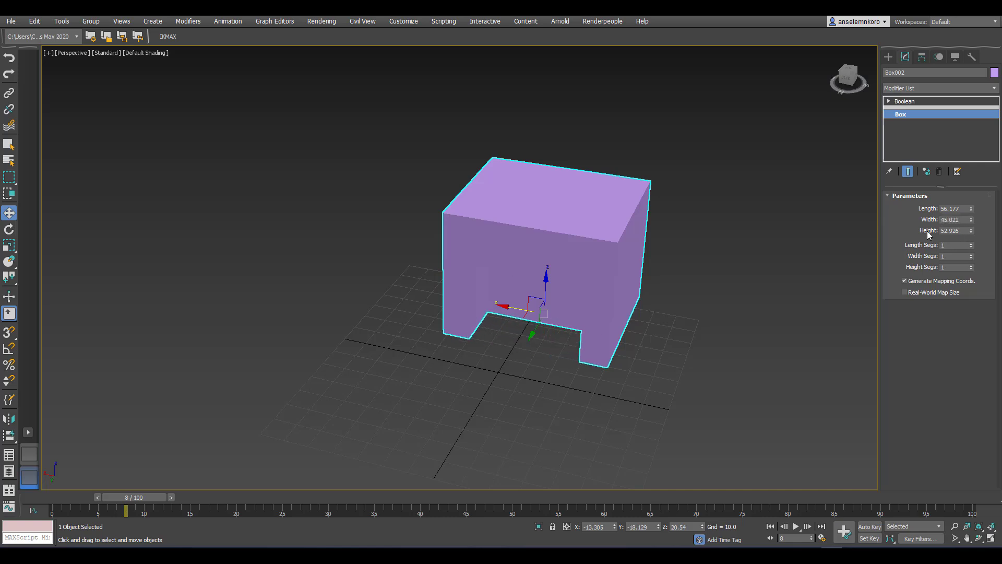
click(844, 74)
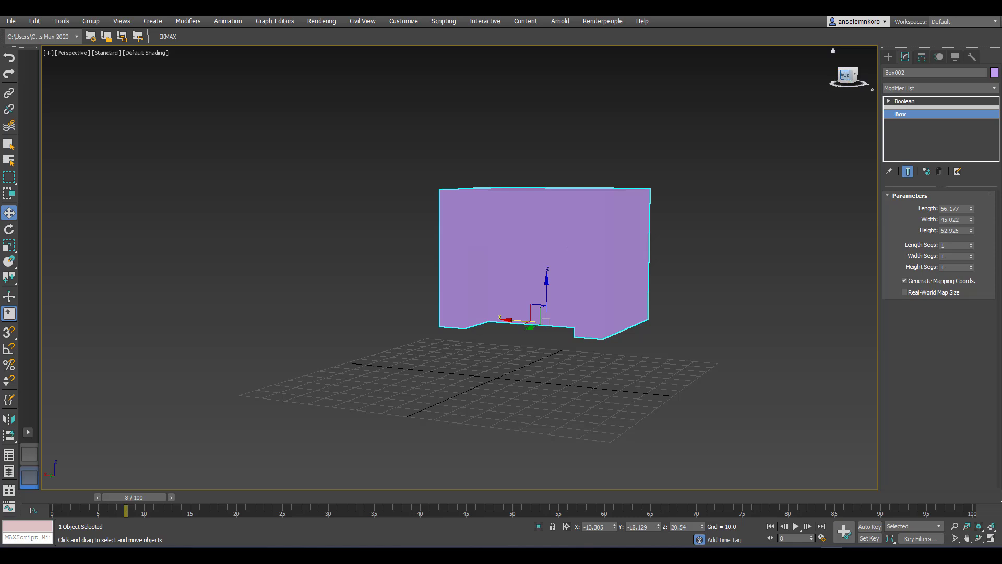
drag(847, 75, 852, 82)
mouse_move(970, 220)
mouse_down()
mouse_move(978, 210)
mouse_move(994, 251)
mouse_move(986, 211)
mouse_up()
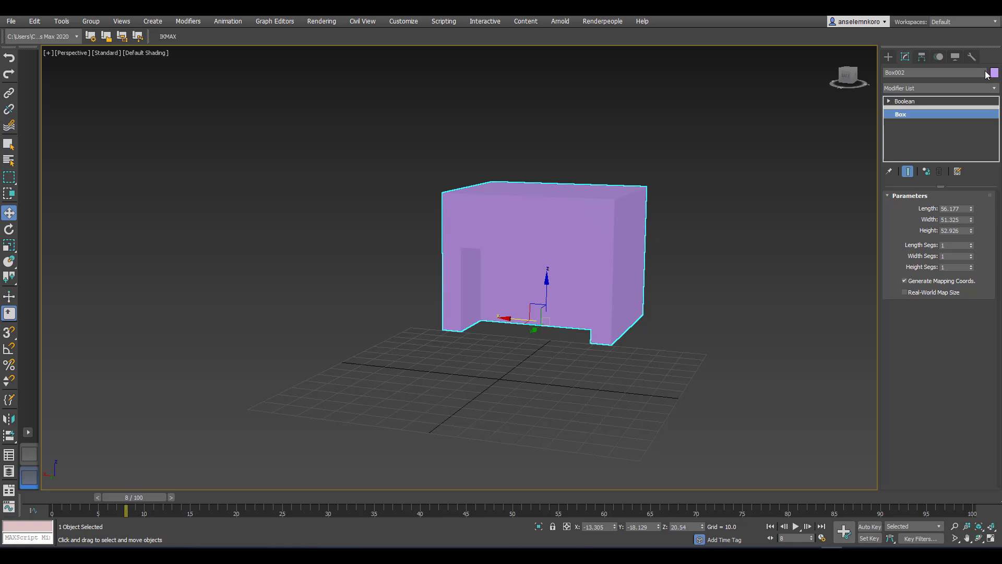
Step: Apply Melt to the box with Plastic solidity and Amount 93.404, scrubbing the timeline to watch it sag
click(953, 91)
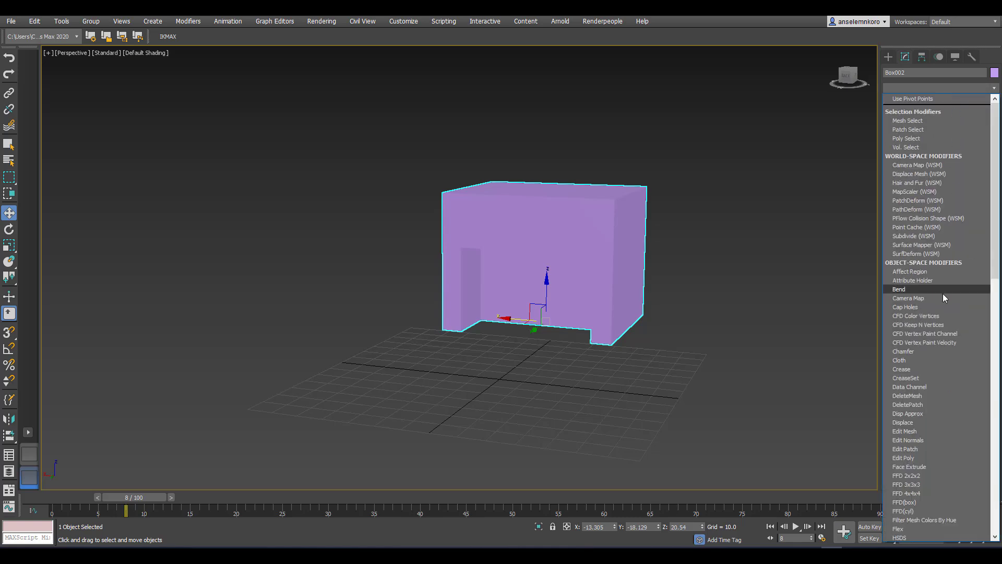
scroll(942, 293, down, 2)
scroll(943, 293, down, 3)
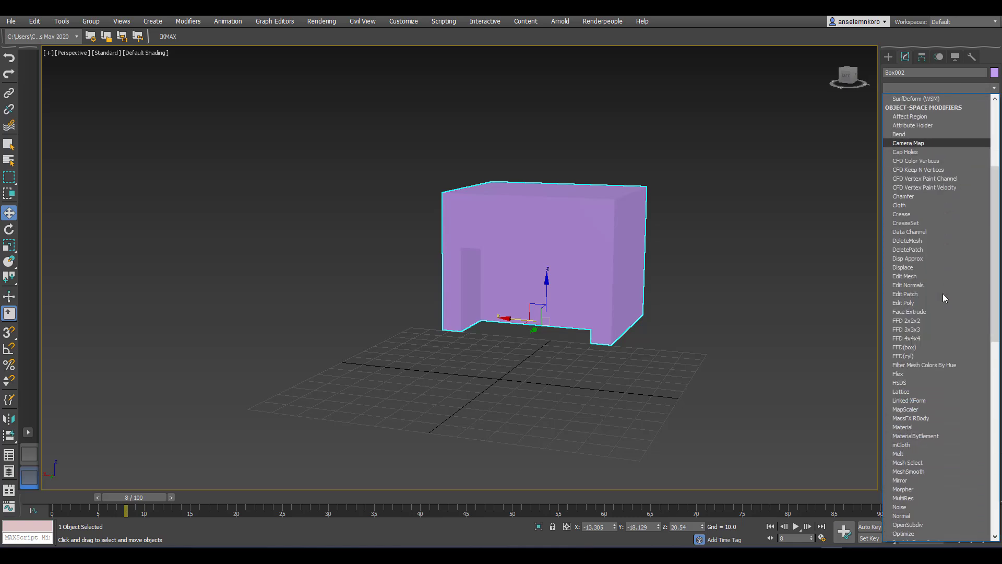
scroll(942, 293, down, 1)
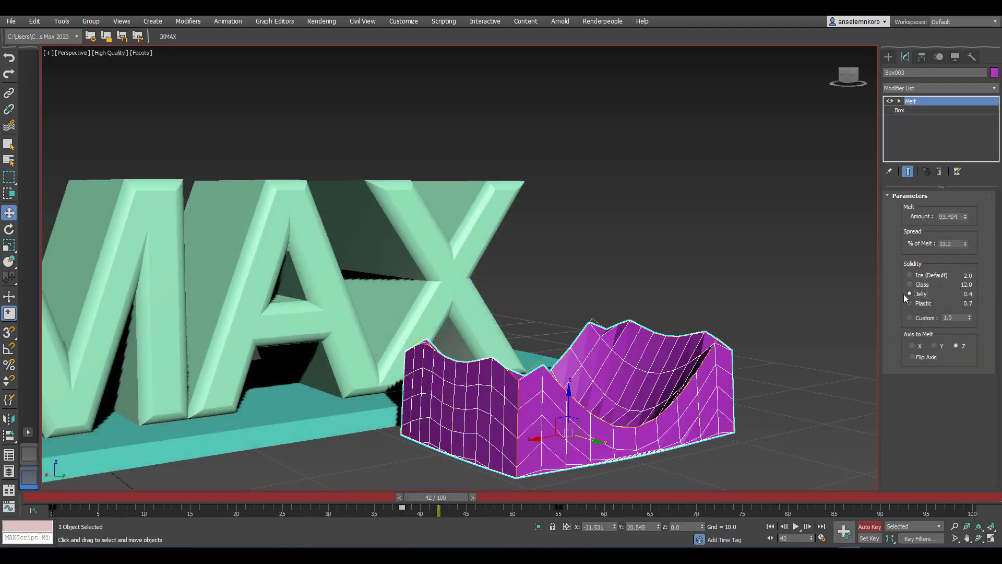
click(909, 293)
drag(422, 508, 564, 534)
click(909, 303)
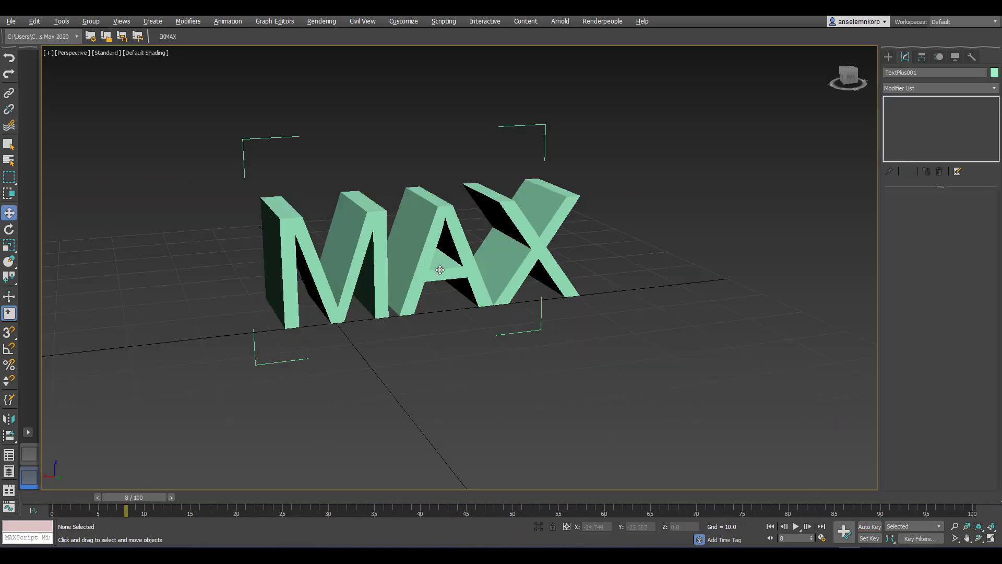
Step: Turn on bevelling for the MAX text with bevel depth 0.76 and bevel width enabled
click(440, 269)
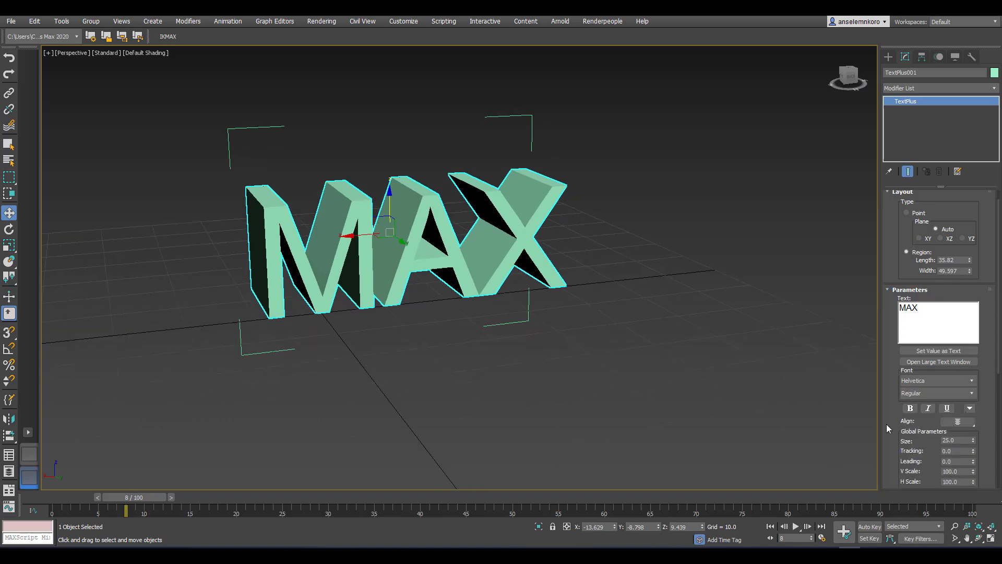
scroll(887, 423, down, 6)
click(925, 386)
scroll(308, 193, up, 3)
scroll(904, 413, down, 1)
mouse_move(973, 392)
mouse_down()
mouse_move(974, 376)
mouse_move(974, 387)
mouse_up()
click(906, 404)
click(938, 454)
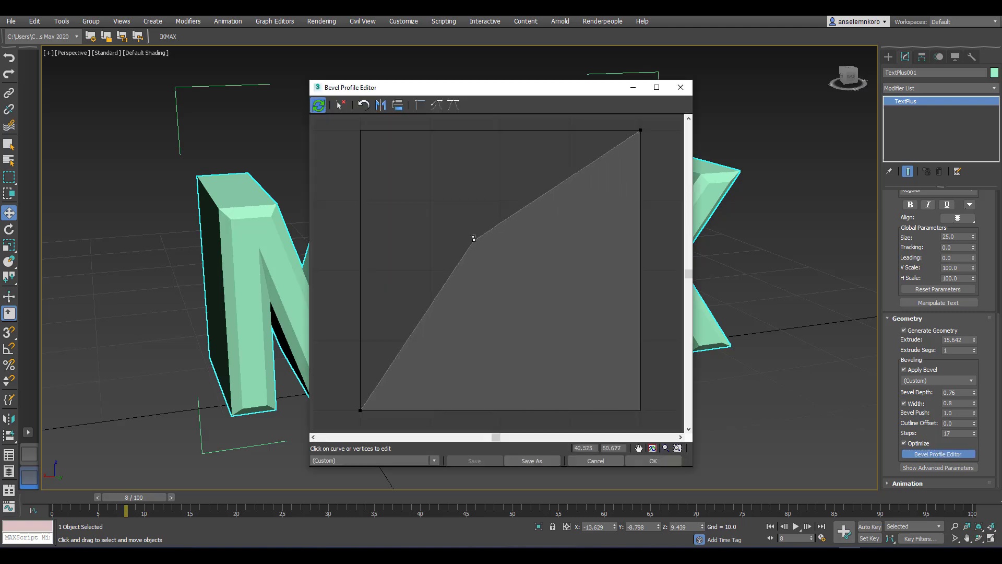
click(848, 461)
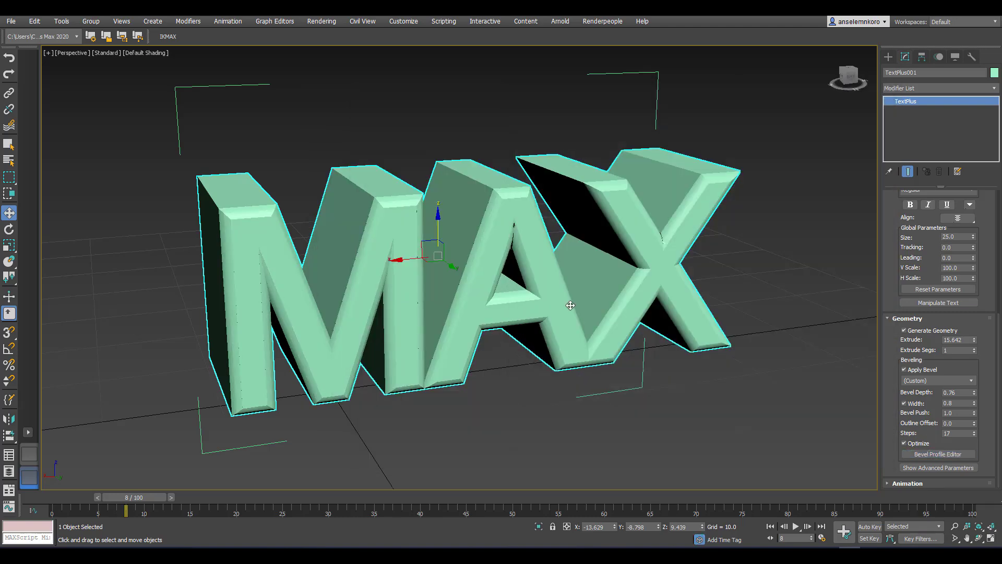
scroll(626, 297, down, 4)
middle_drag(622, 294, 633, 314)
click(652, 303)
Step: Draw a new box under MAX and scale it flat into a thin base
click(888, 57)
click(918, 120)
alt+middle_drag(447, 370, 428, 412)
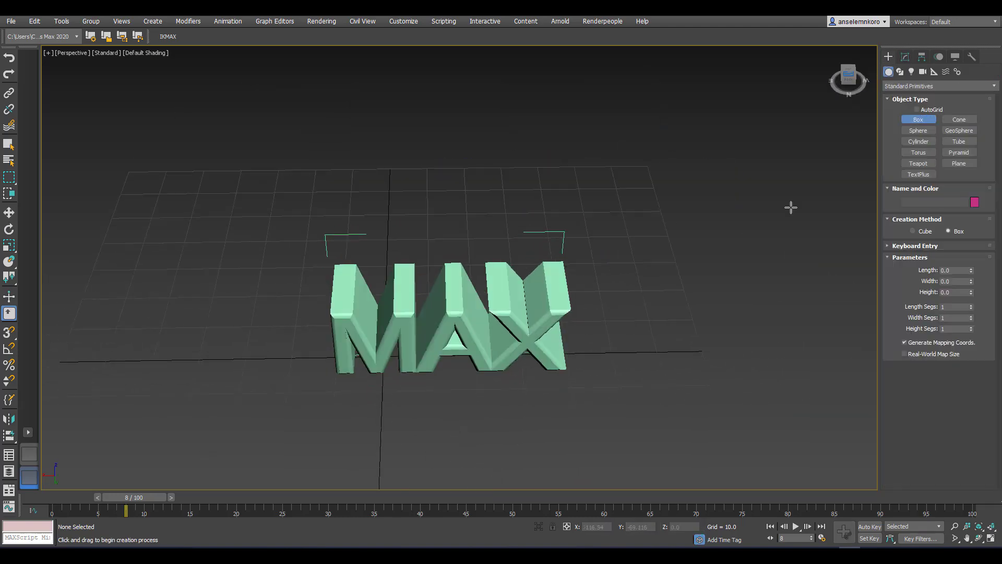
click(848, 71)
drag(318, 257, 593, 369)
click(600, 336)
click(849, 97)
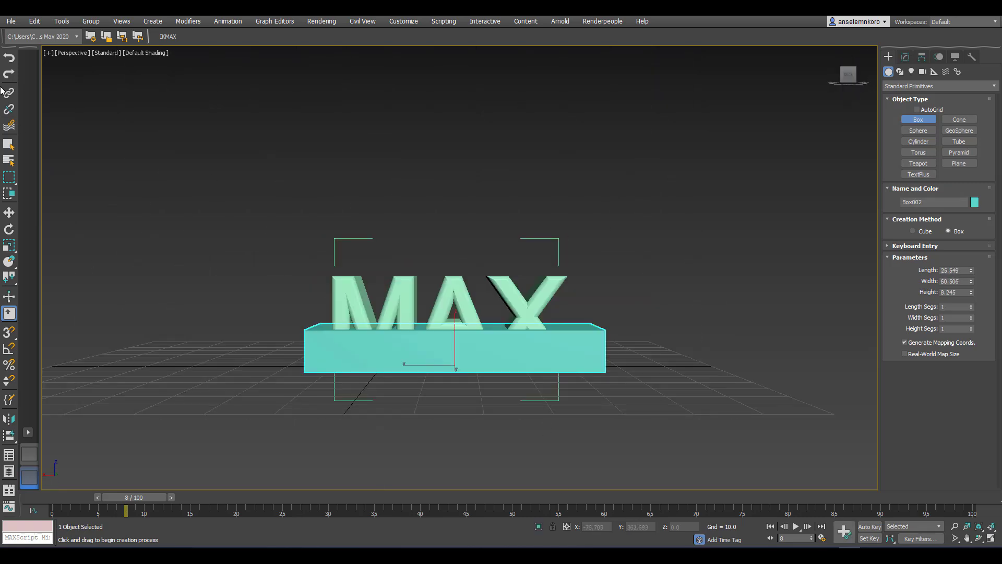
key(r)
drag(478, 386, 478, 522)
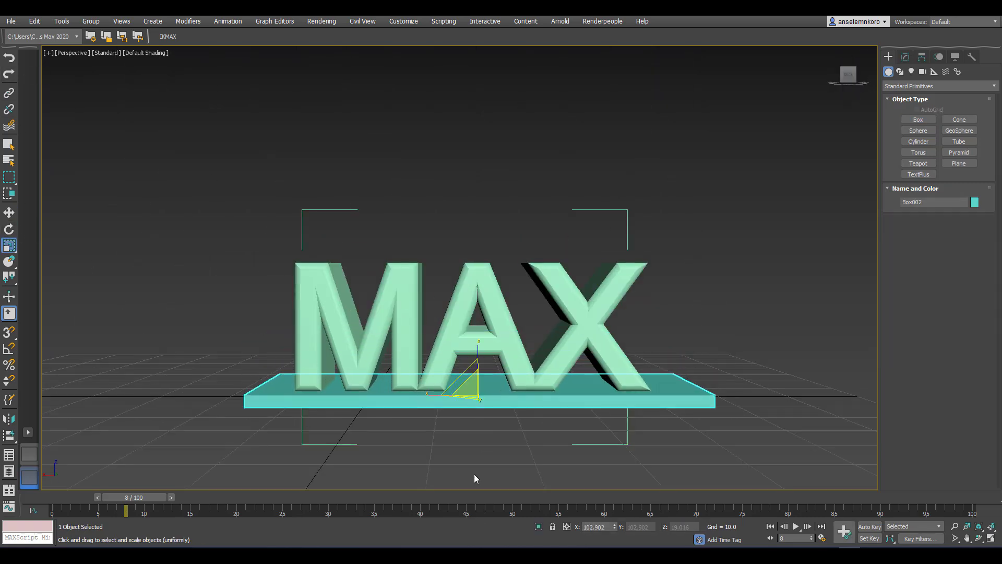
key(w)
Step: Add a Slice modifier to the base box, then to the MAX text
click(905, 56)
click(703, 394)
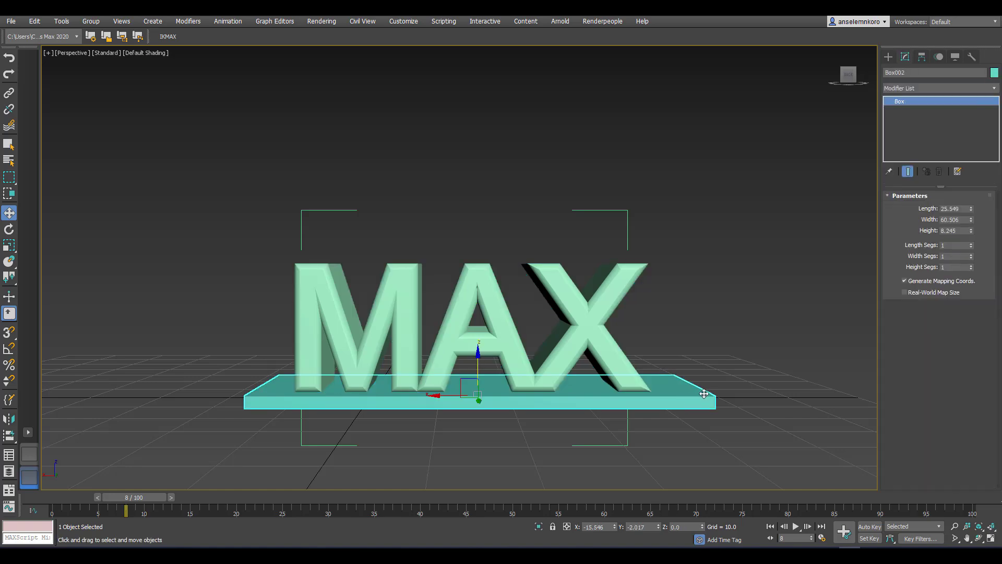
click(919, 85)
key(s)
key(l)
key(Return)
click(467, 282)
click(932, 91)
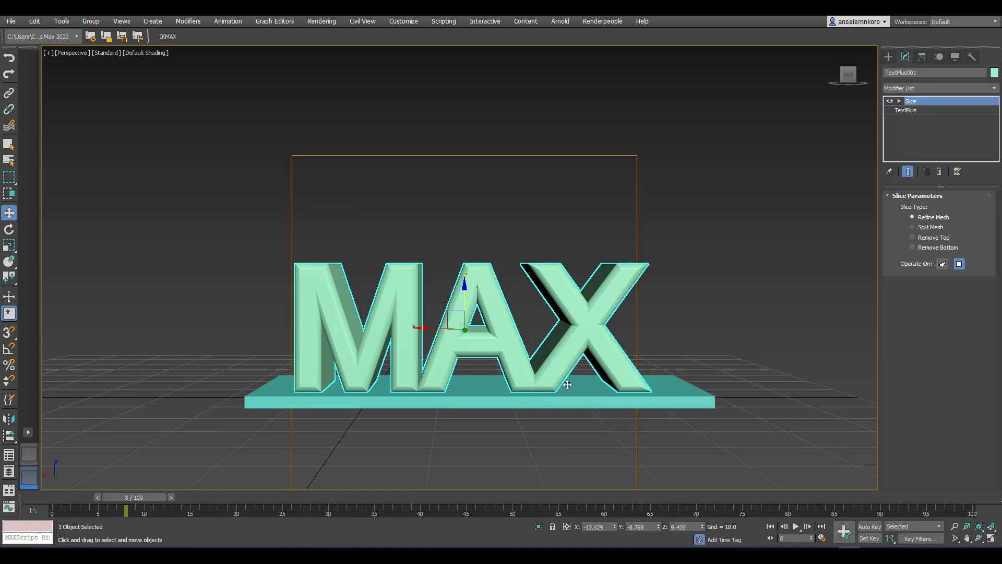
Step: At frame 0, try rotating the base box 90 degrees upright, then undo it
key(Home)
key(e)
drag(656, 529, 558, 527)
text(90)
key(Return)
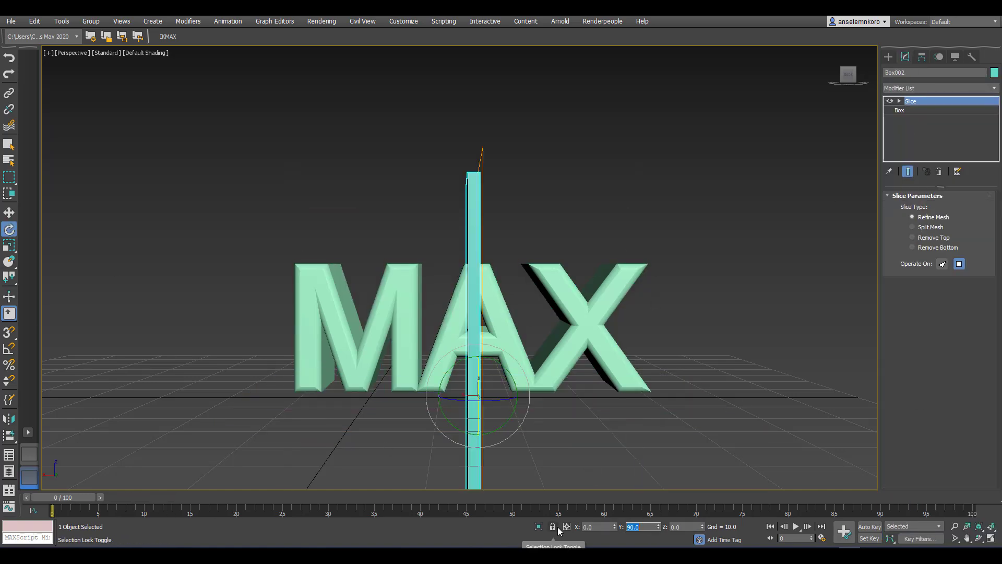
key(ctrl+z)
Step: Set the base's Slice Plane to Remove Bottom and slide it off the box
click(899, 102)
click(923, 110)
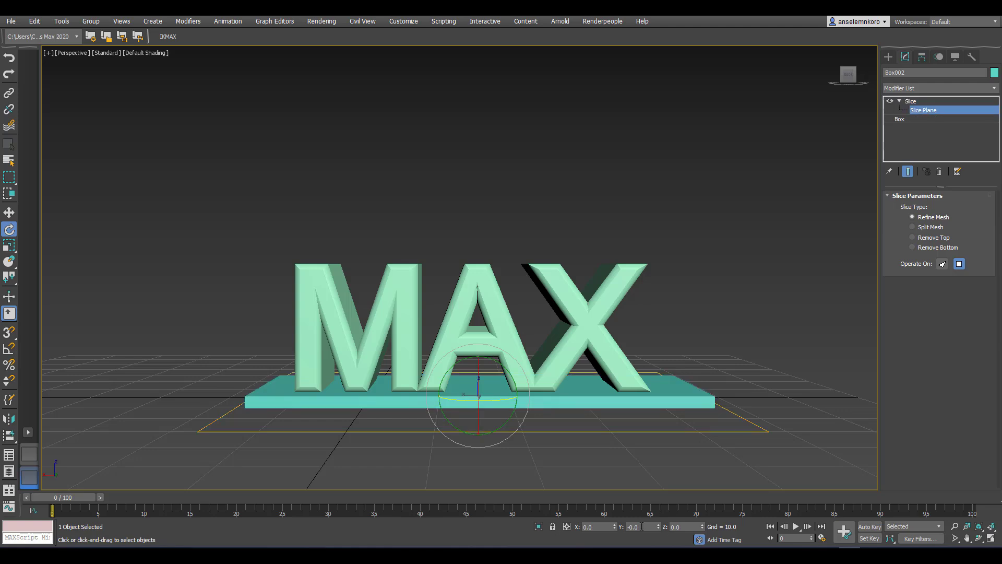
click(912, 247)
drag(440, 395, 220, 402)
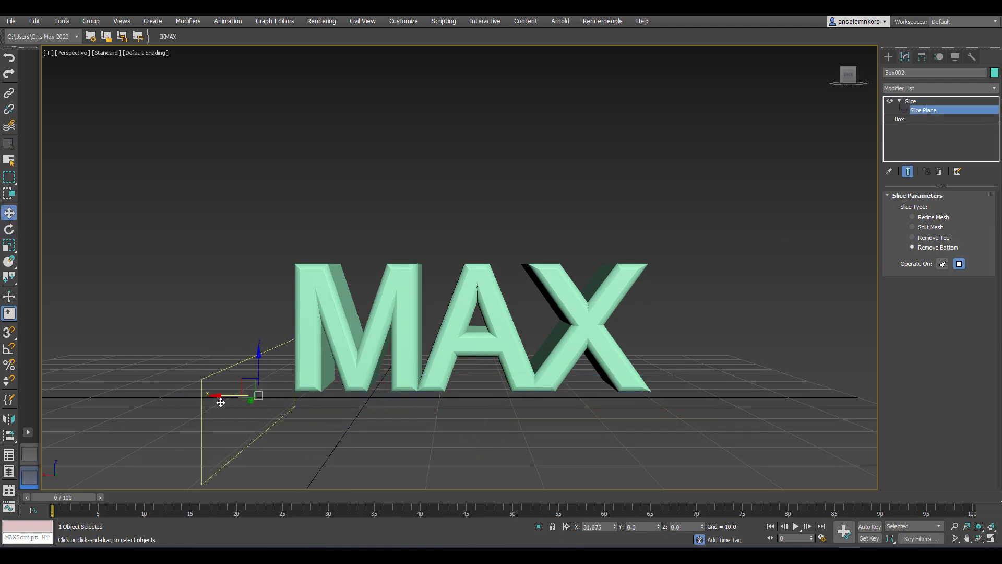
Step: With Auto Key on, keyframe the slice plane moving and tilting across the base by frame 5
click(870, 526)
drag(63, 497, 108, 497)
drag(229, 395, 659, 474)
click(9, 229)
drag(677, 358, 683, 393)
click(9, 212)
drag(98, 500, 163, 507)
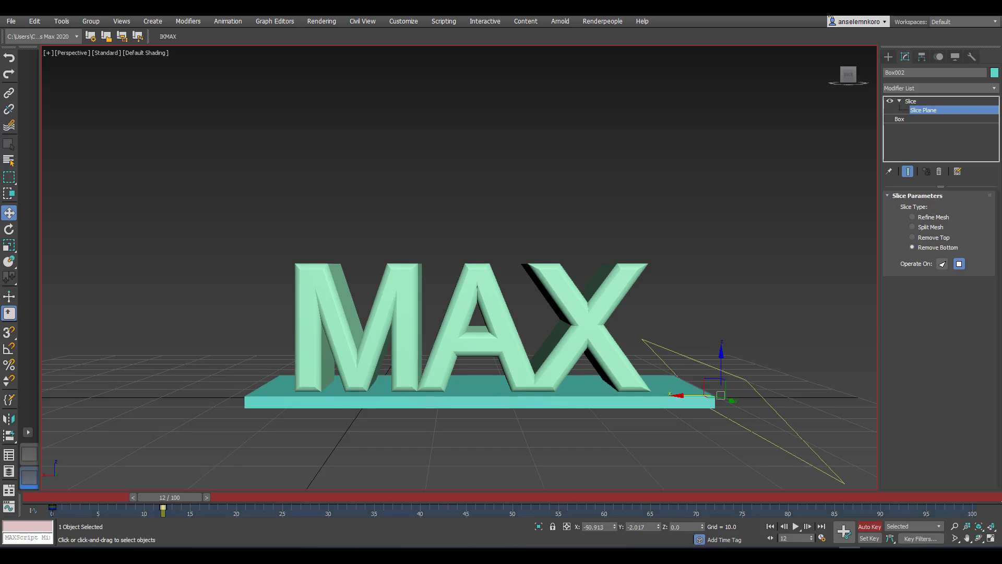
drag(680, 395, 701, 395)
click(770, 526)
click(795, 525)
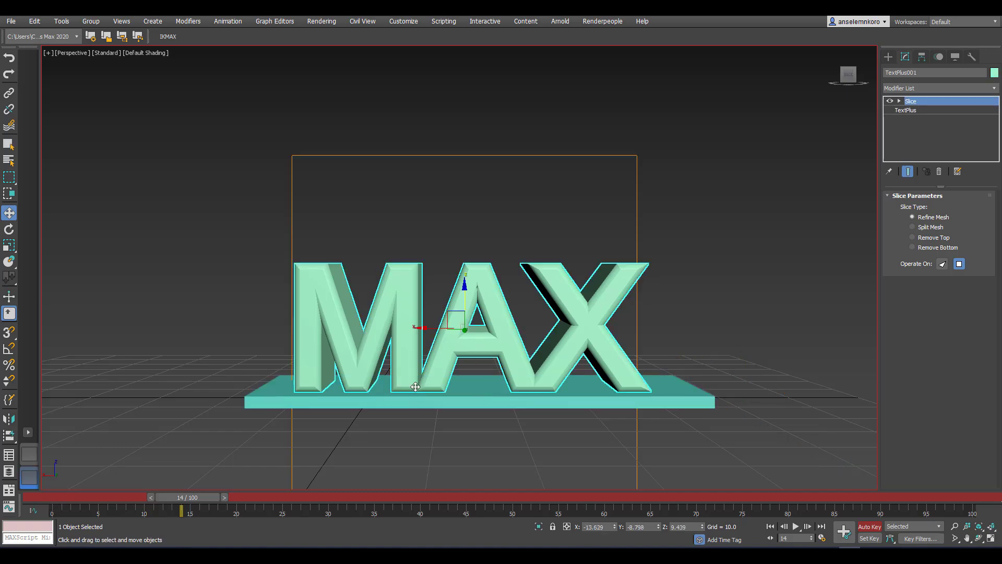
alt+middle_drag(459, 417, 527, 418)
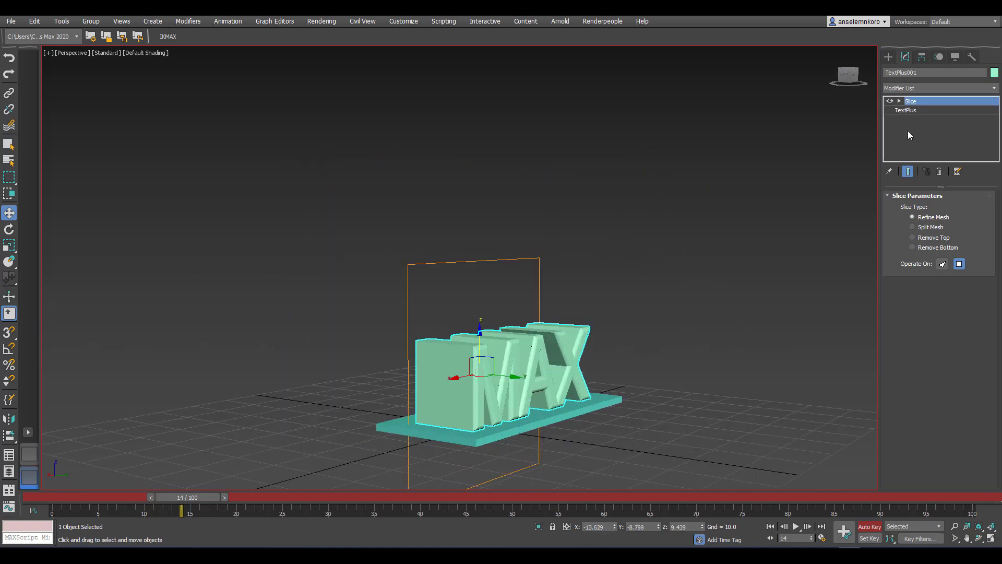
Step: Rotate TextPlus001's slice plane 90 degrees on X so it lies flat horizontally
key(1)
key(1)
key(1)
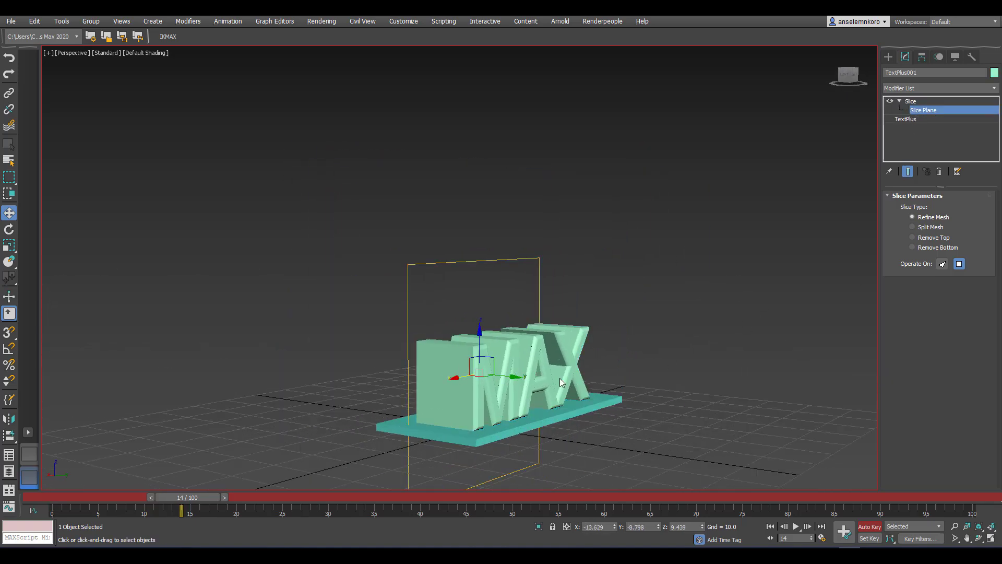
drag(509, 376, 545, 378)
right_click(545, 379)
alt+middle_drag(637, 412, 8, 428)
click(9, 229)
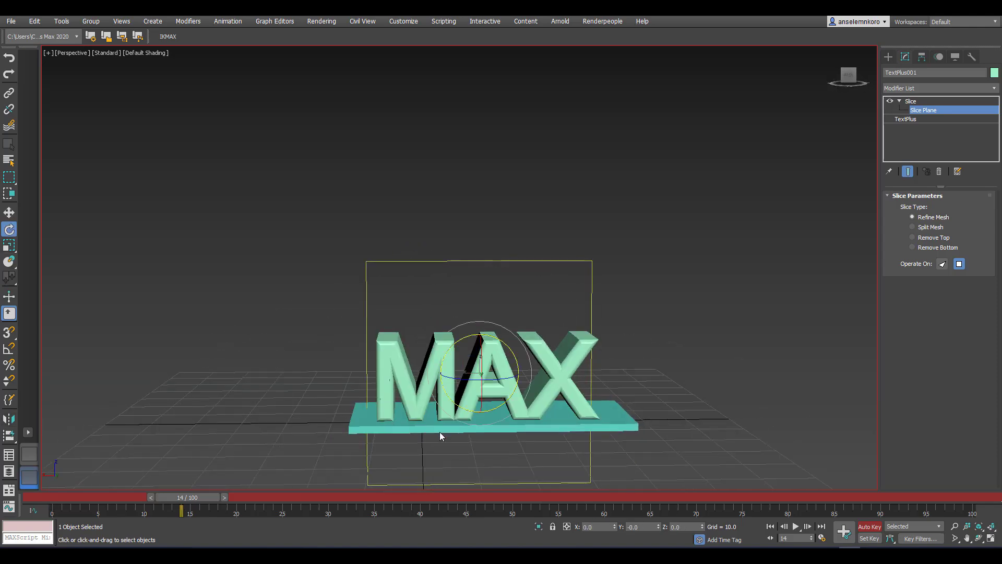
alt+middle_drag(440, 436, 504, 434)
drag(509, 384, 505, 347)
right_click(506, 347)
drag(658, 526, 648, 519)
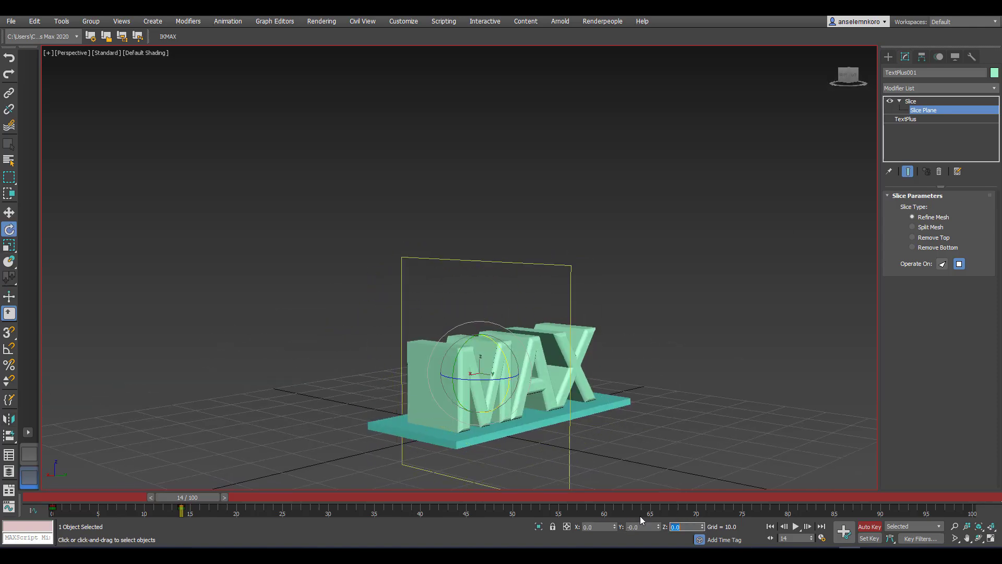
right_click(648, 519)
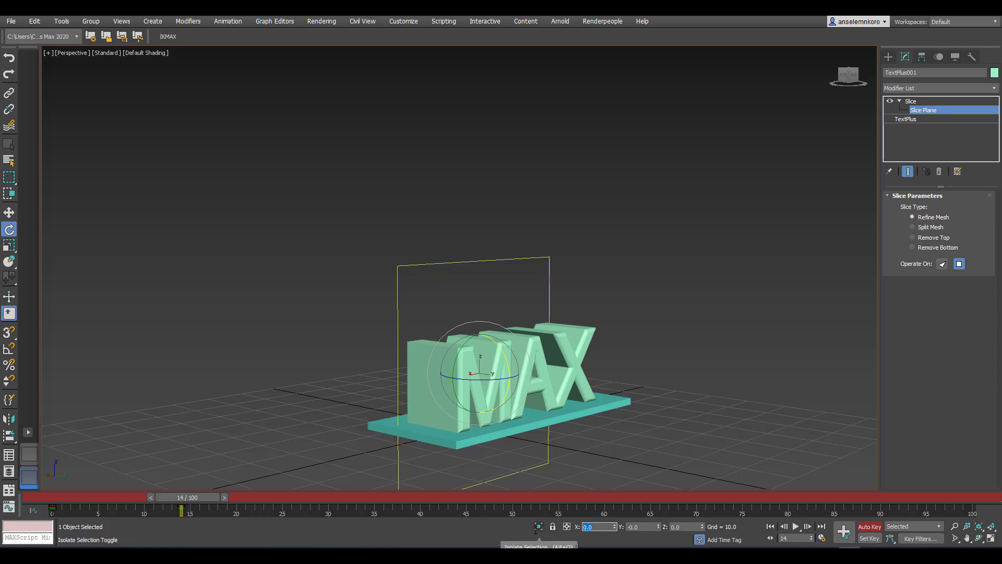
text(90)
key(Return)
Step: Lower the slice plane to the top of the base and set the Slice to Remove Top
alt+middle_drag(595, 346, 534, 332)
scroll(534, 332, up, 3)
middle_drag(460, 388, 582, 390)
click(12, 212)
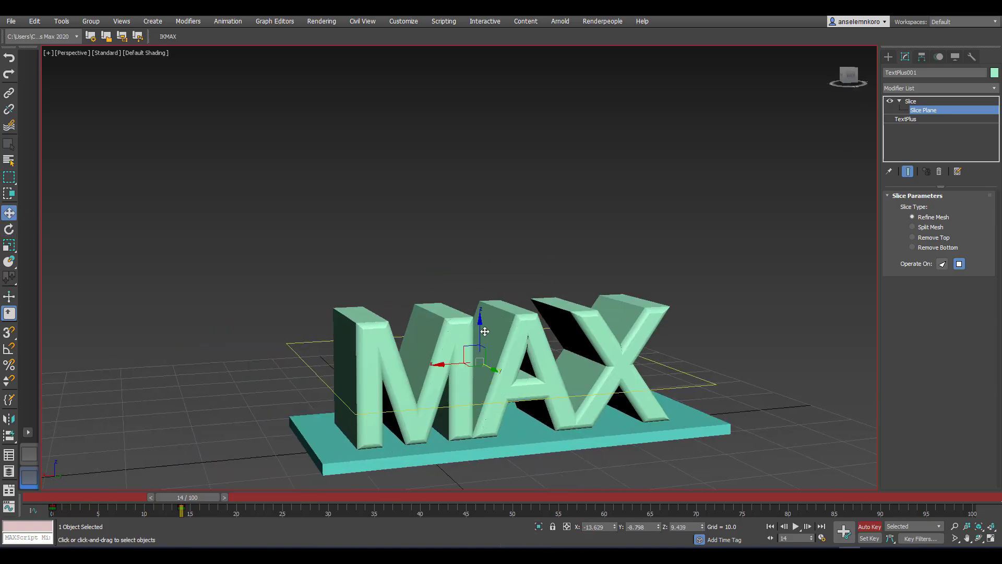
drag(482, 329, 480, 366)
scroll(528, 370, up, 3)
alt+middle_drag(528, 369, 530, 230)
drag(412, 250, 413, 280)
middle_drag(522, 282, 521, 303)
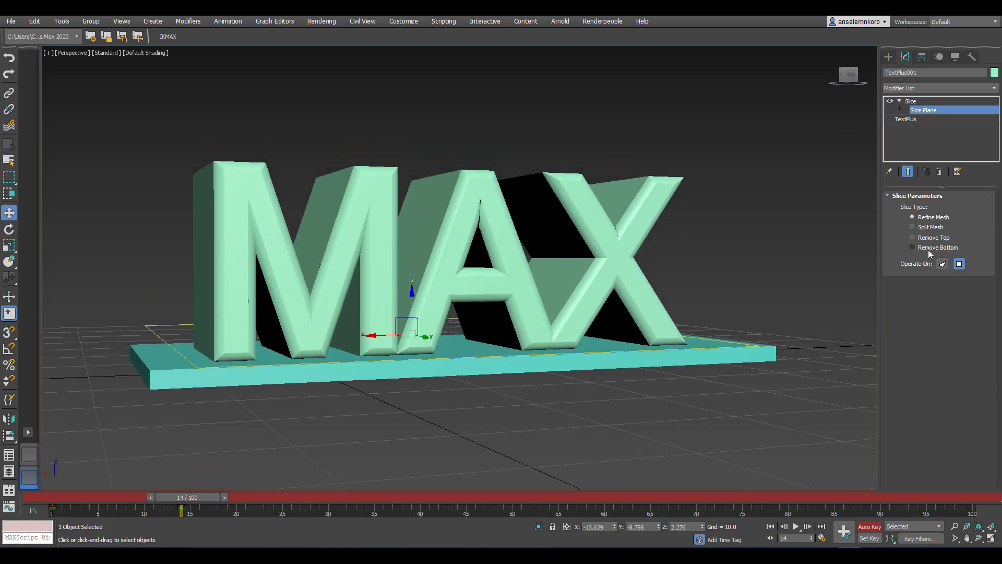
click(933, 238)
drag(412, 295, 411, 302)
Step: With Auto Key at frame 38, raise the slice plane above the letters, then preview playback
drag(190, 507, 453, 529)
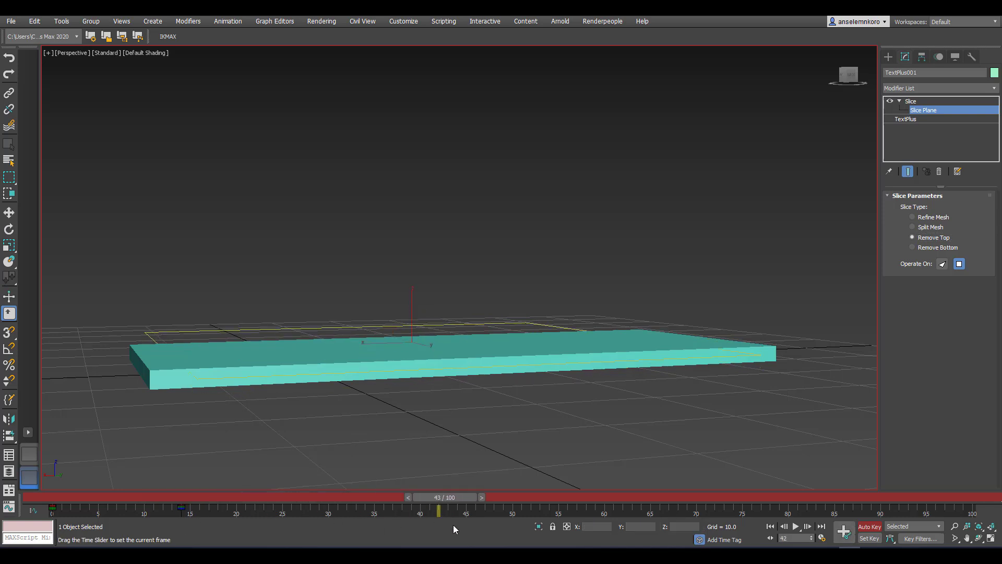
drag(412, 307, 430, 109)
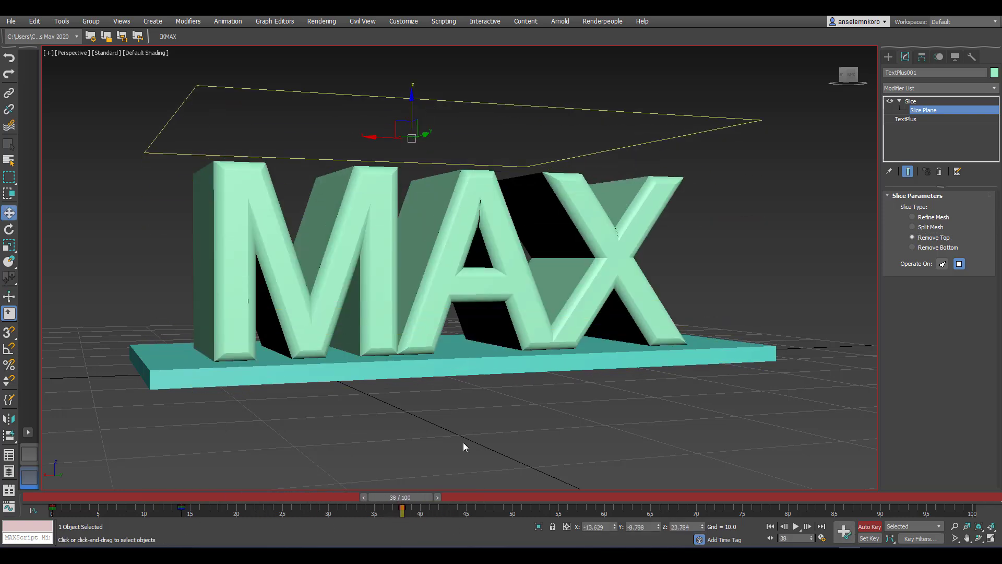
drag(408, 499, 389, 503)
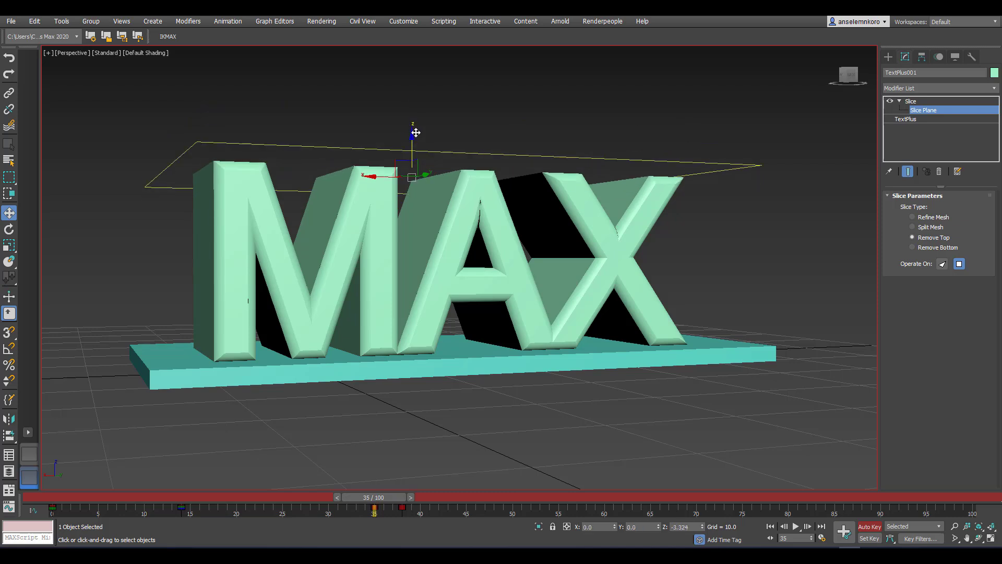
click(796, 526)
click(795, 526)
drag(718, 499, 91, 510)
Step: Copy the start key to frame 13, replay, and scrub to frame 33 to check the cut
shift+drag(181, 507, 169, 506)
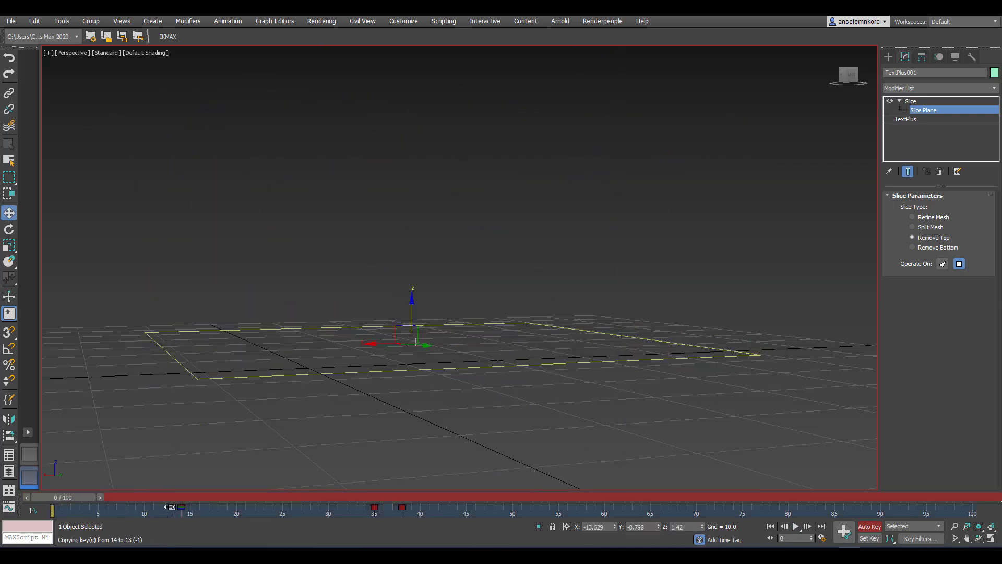
click(796, 526)
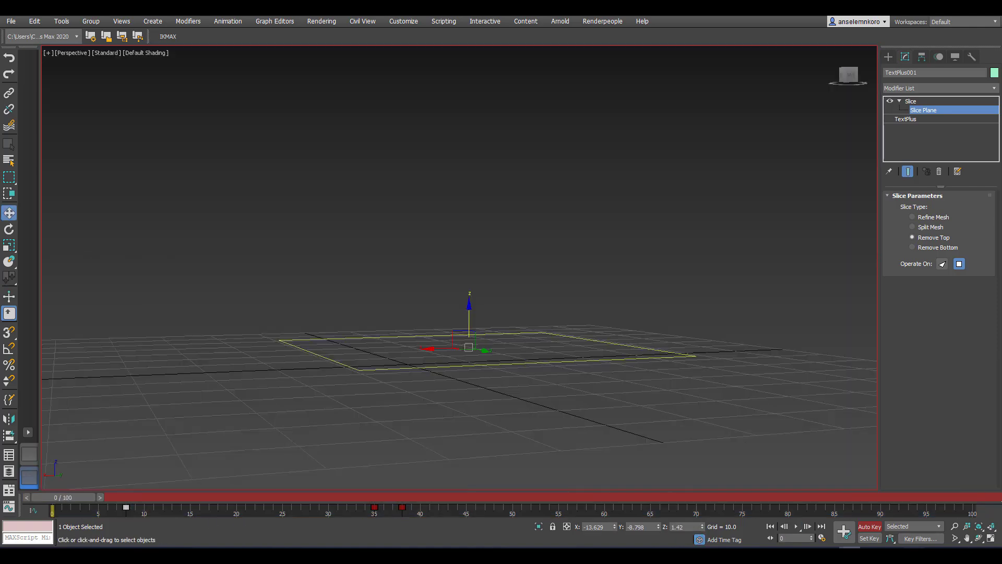
click(797, 529)
drag(662, 500, 413, 514)
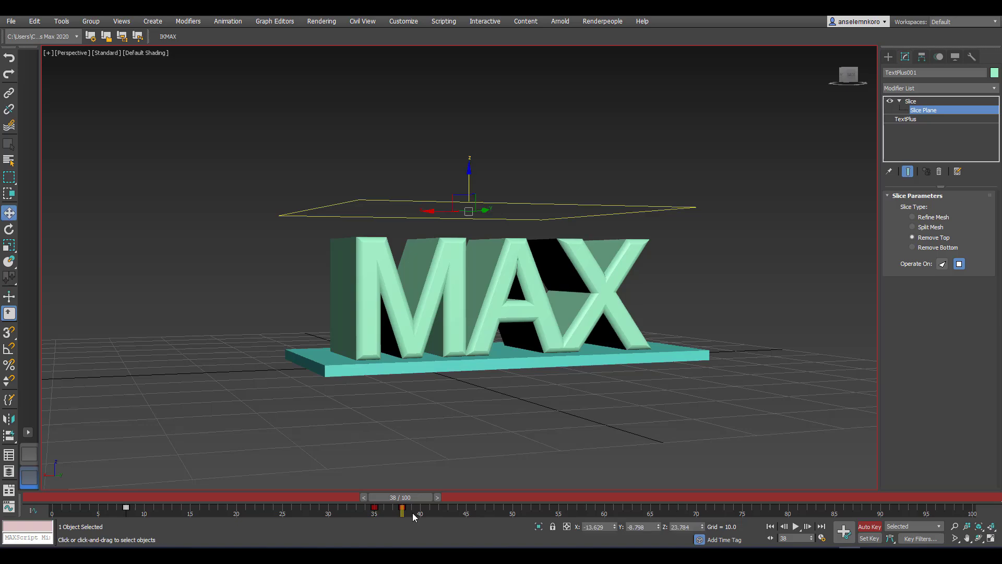
click(487, 513)
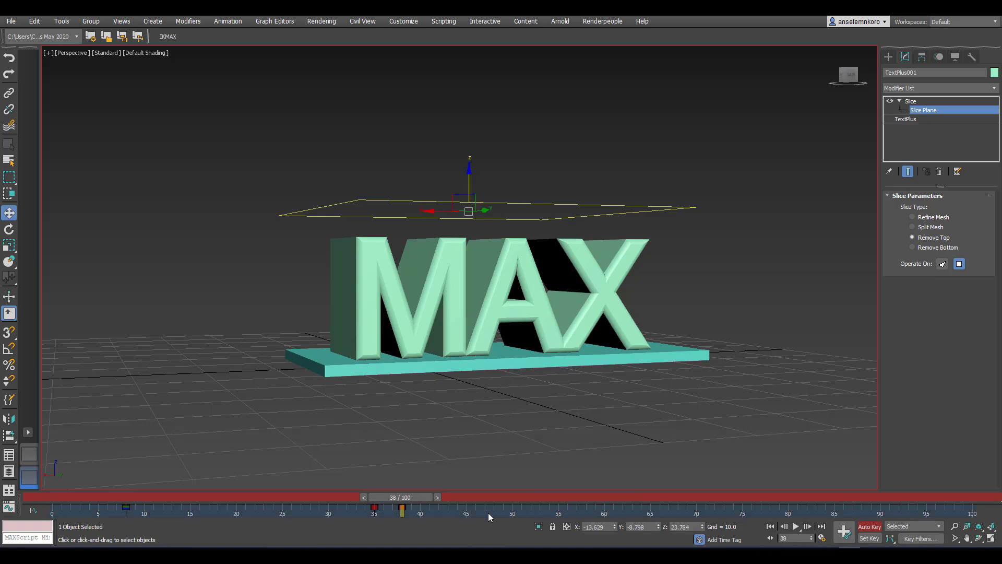
key(Home)
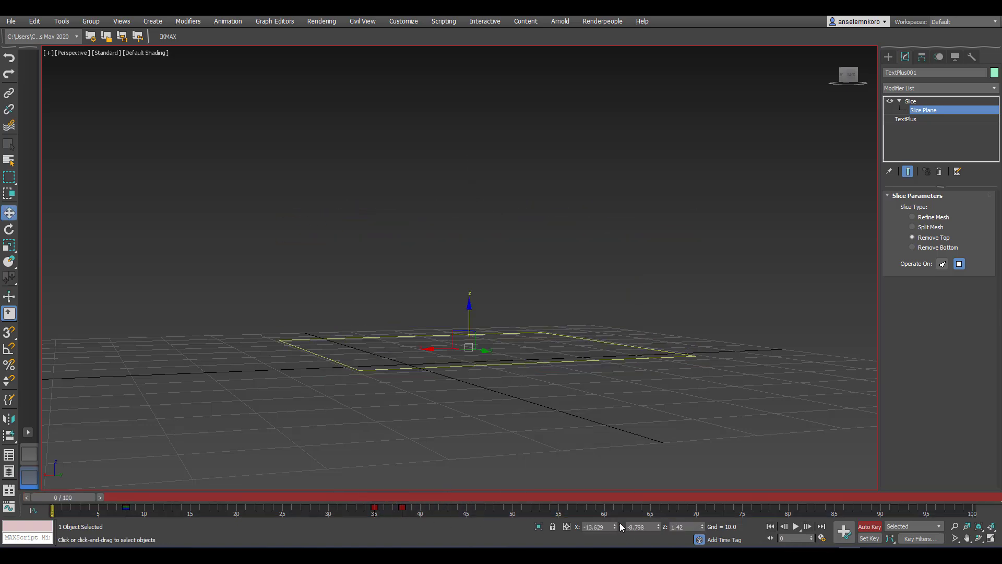
click(795, 526)
click(795, 526)
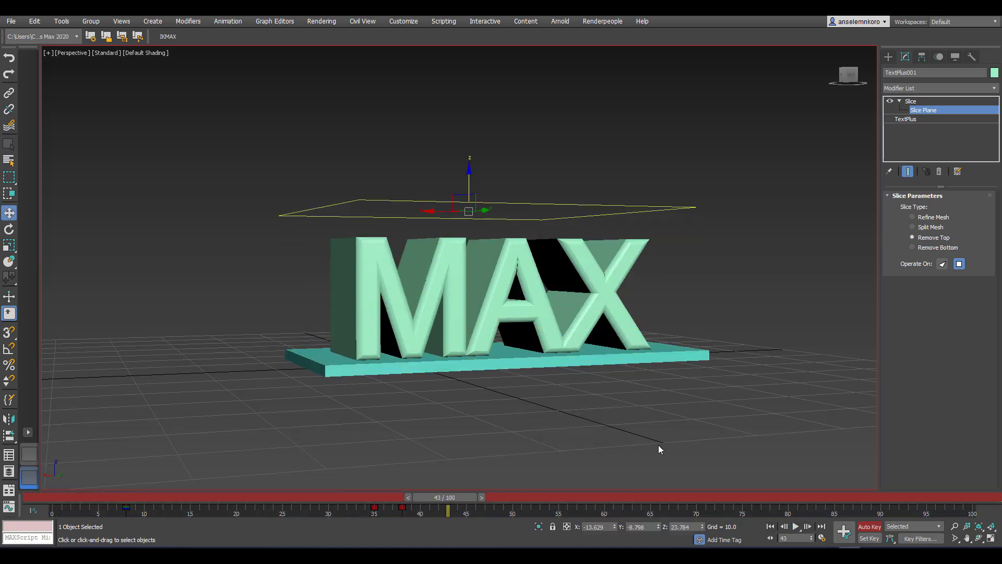
middle_drag(673, 329, 687, 378)
scroll(645, 380, up, 4)
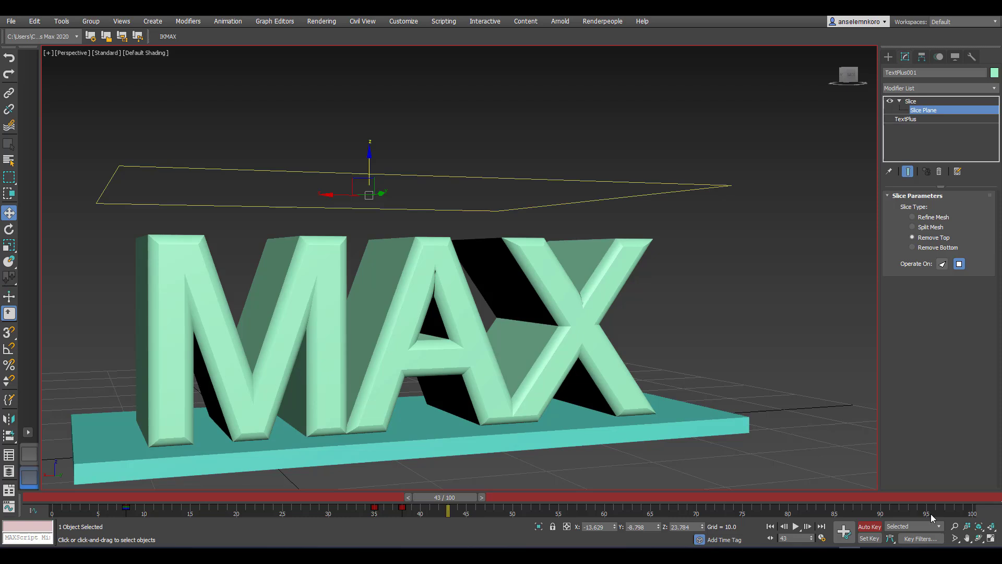
drag(461, 501, 372, 498)
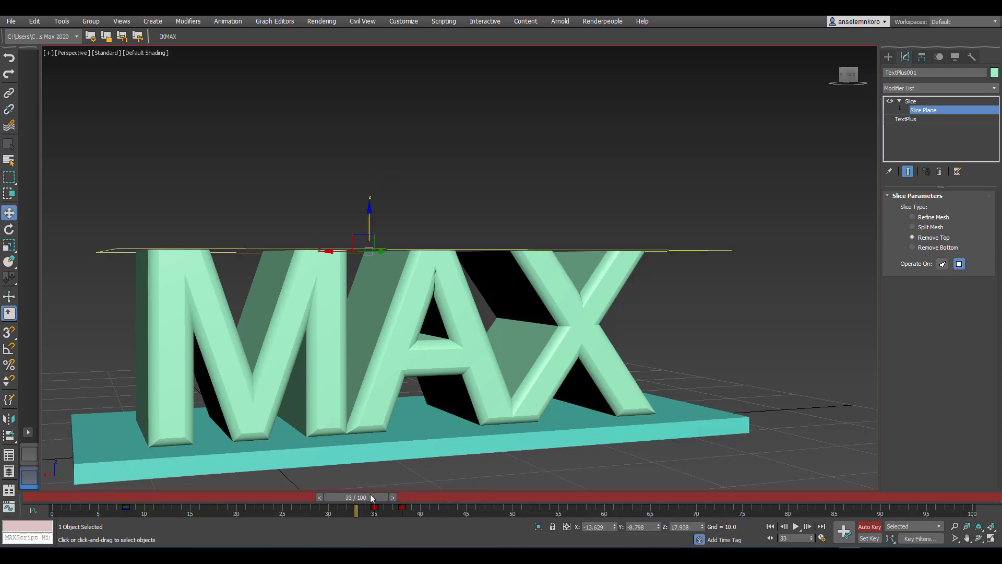